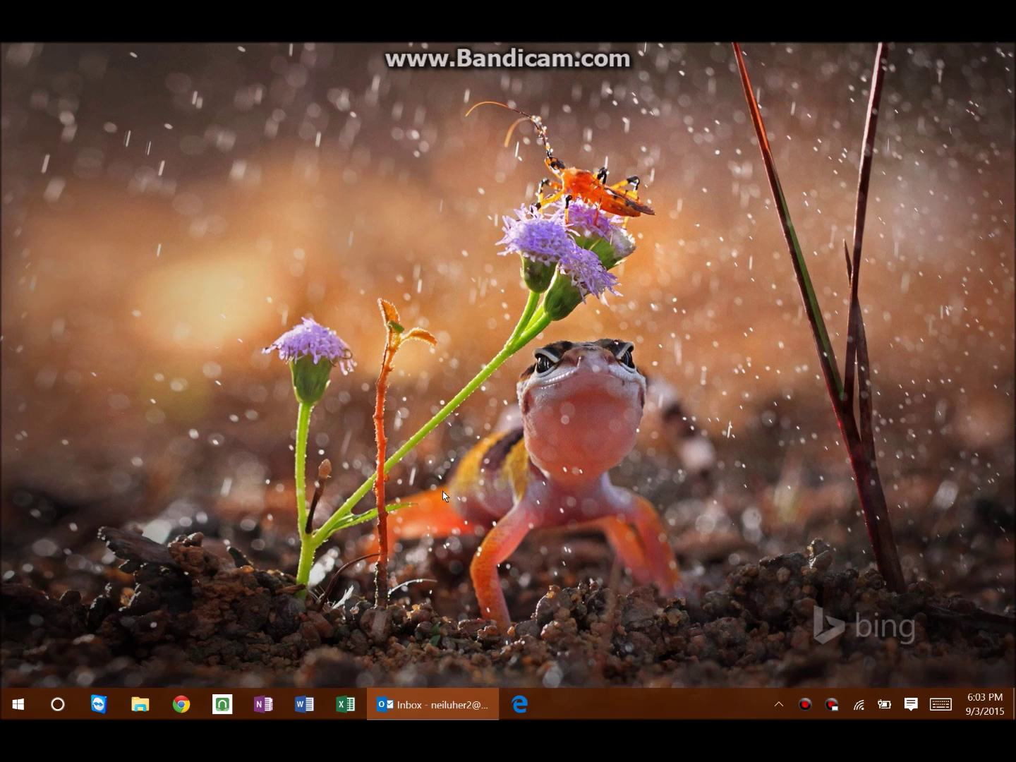
# Open Word and the most recent customer sales receipt document, and review it from the heading down to the signature line
pyautogui.click(311, 699)
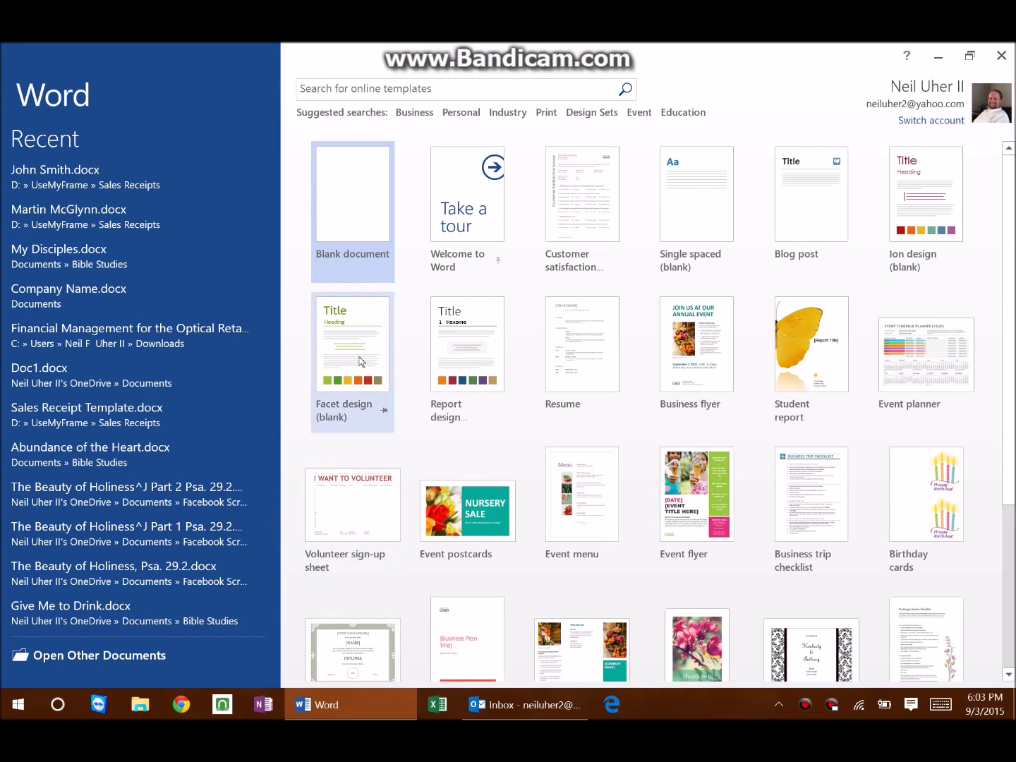
pyautogui.click(58, 186)
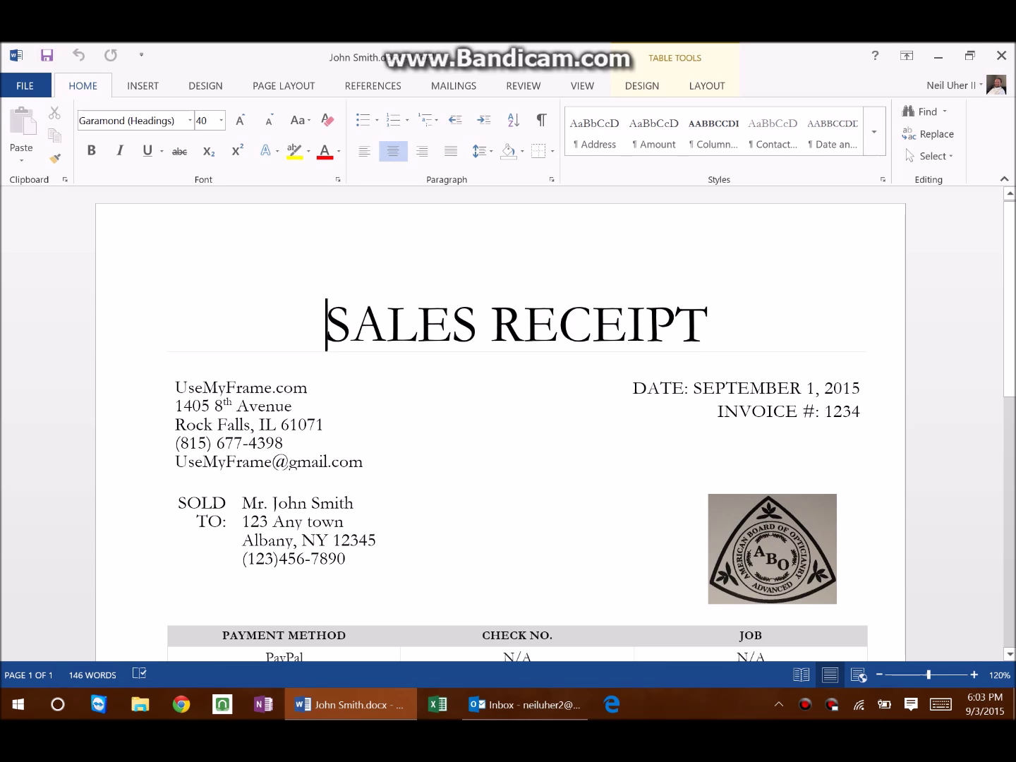
pyautogui.scroll(-8, 501, 424)
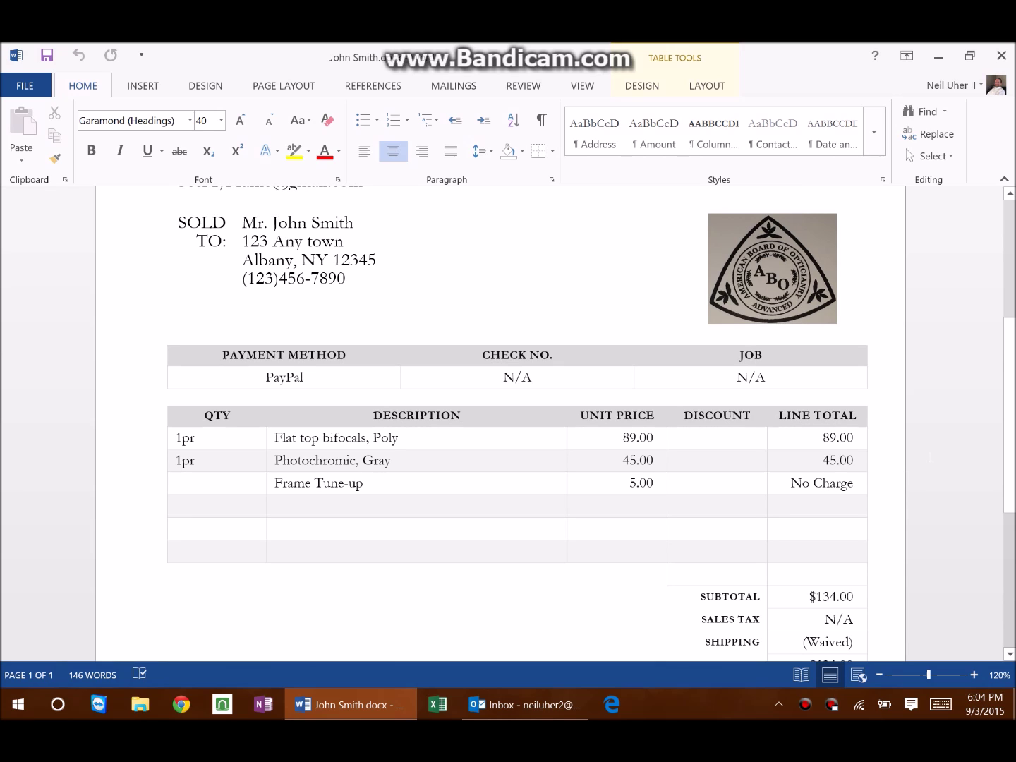
pyautogui.scroll(-3, 521, 423)
pyautogui.scroll(-2, 521, 423)
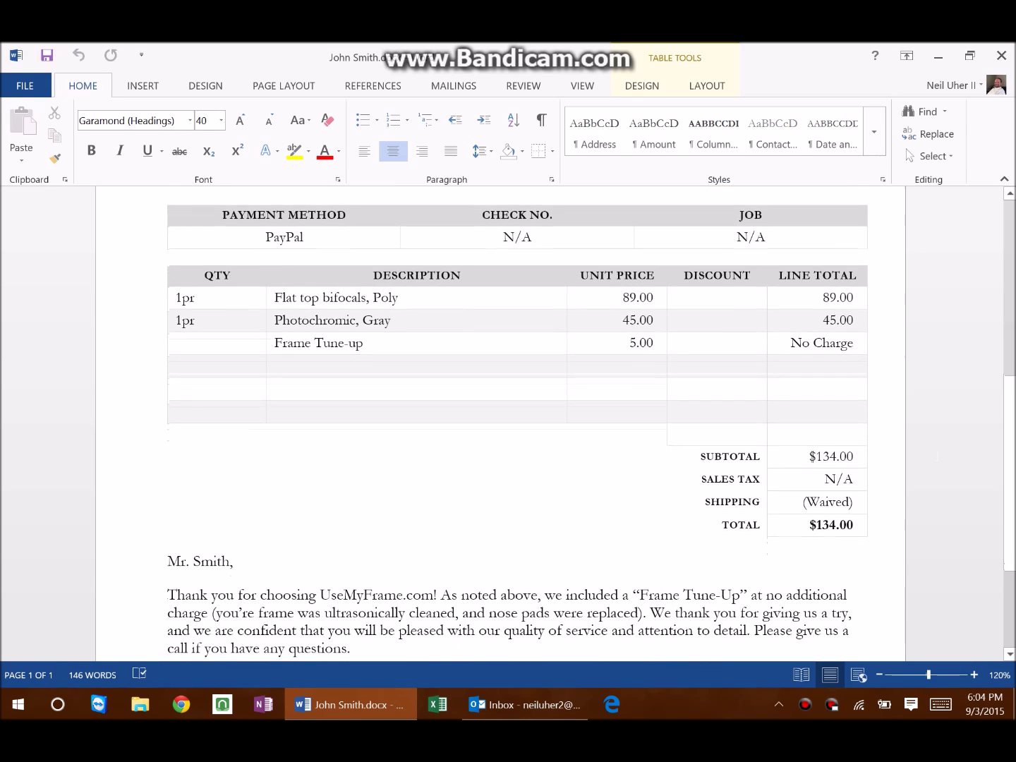
pyautogui.scroll(5, 521, 423)
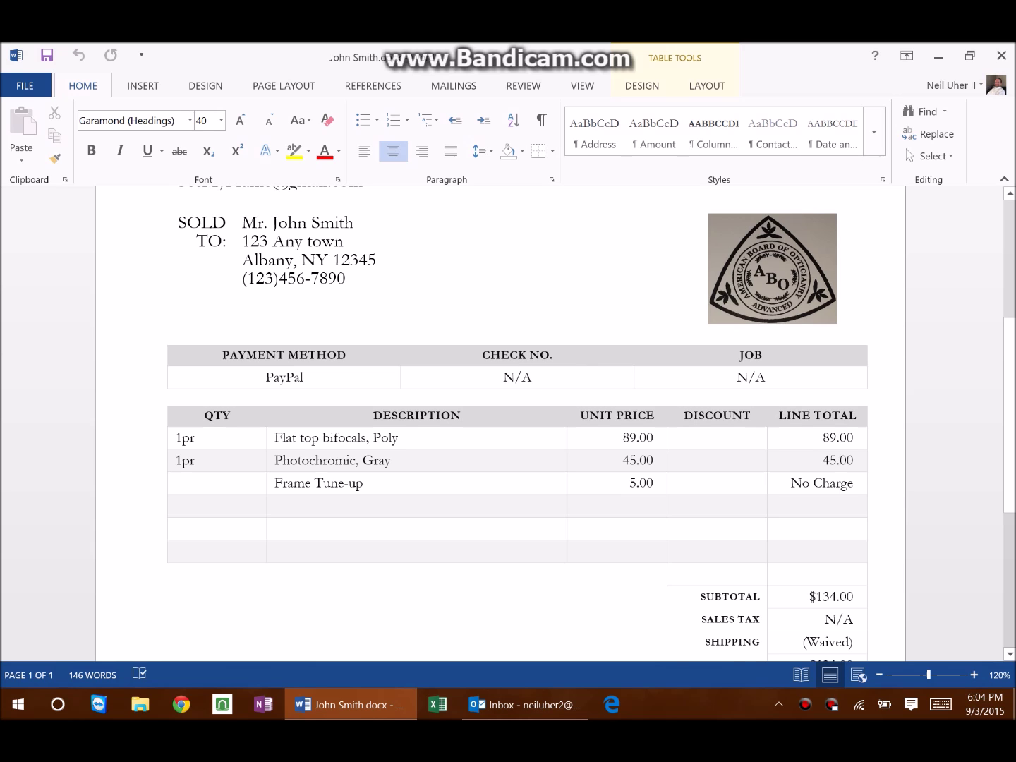
pyautogui.hotkey('ctrl', 'Home')
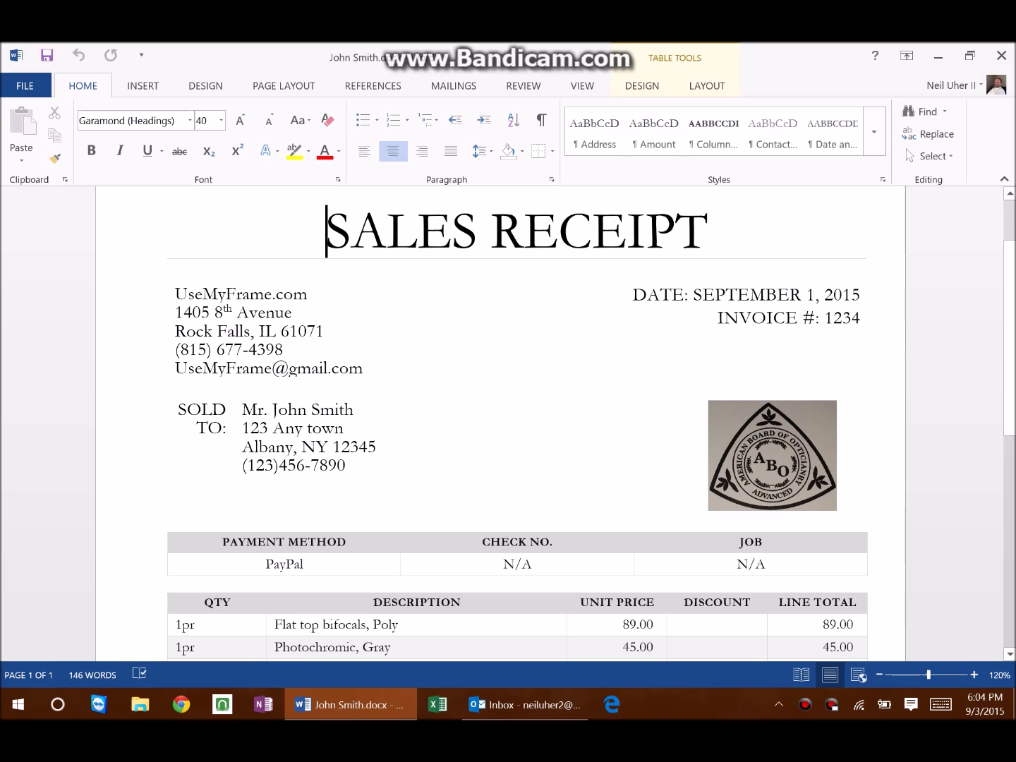
pyautogui.scroll(-5, 609, 381)
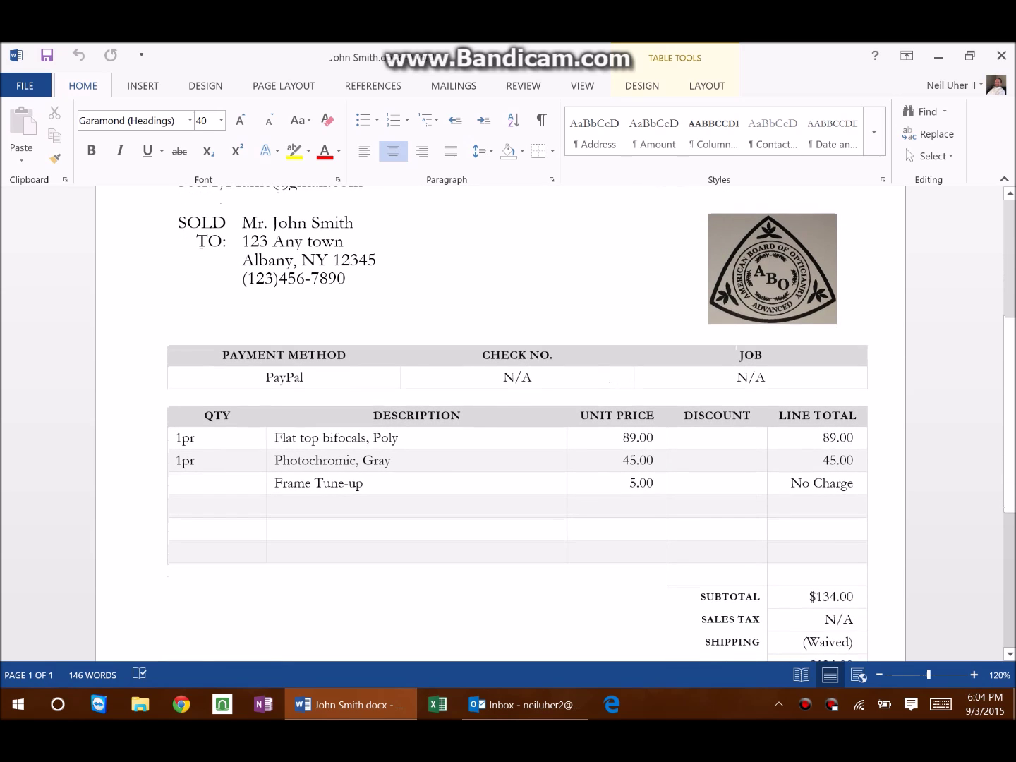
pyautogui.scroll(-9, 517, 416)
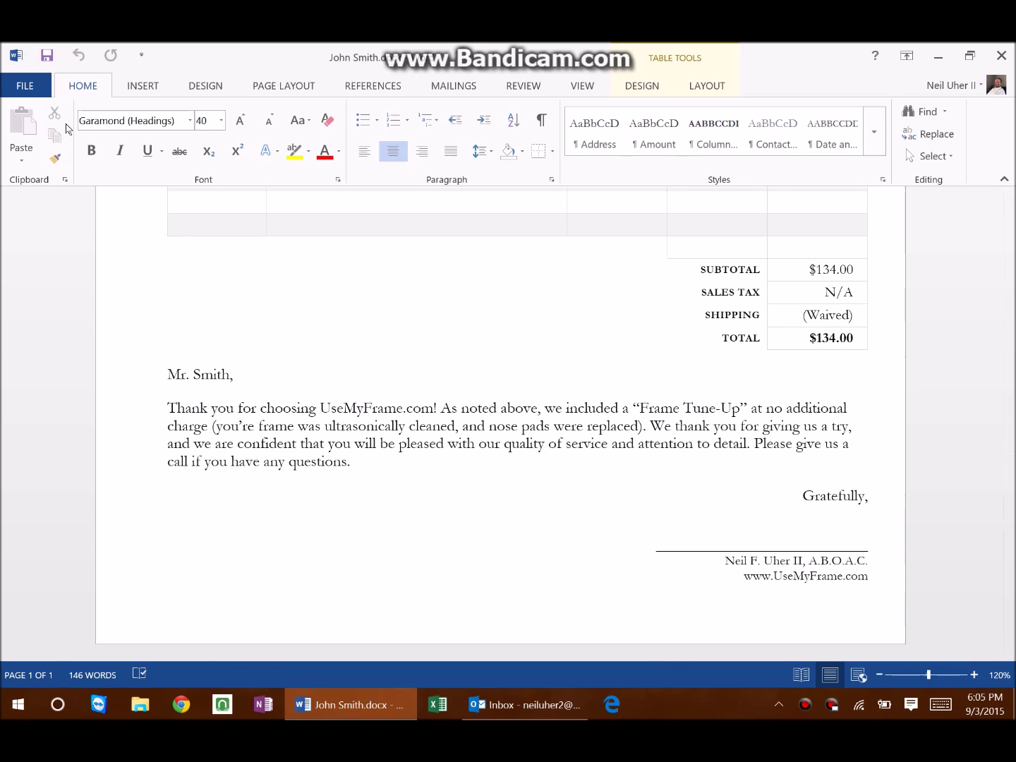
# Export the sales receipt as a PDF into the Sales Receipts folder, with standard optimization and opening after publishing
pyautogui.click(21, 89)
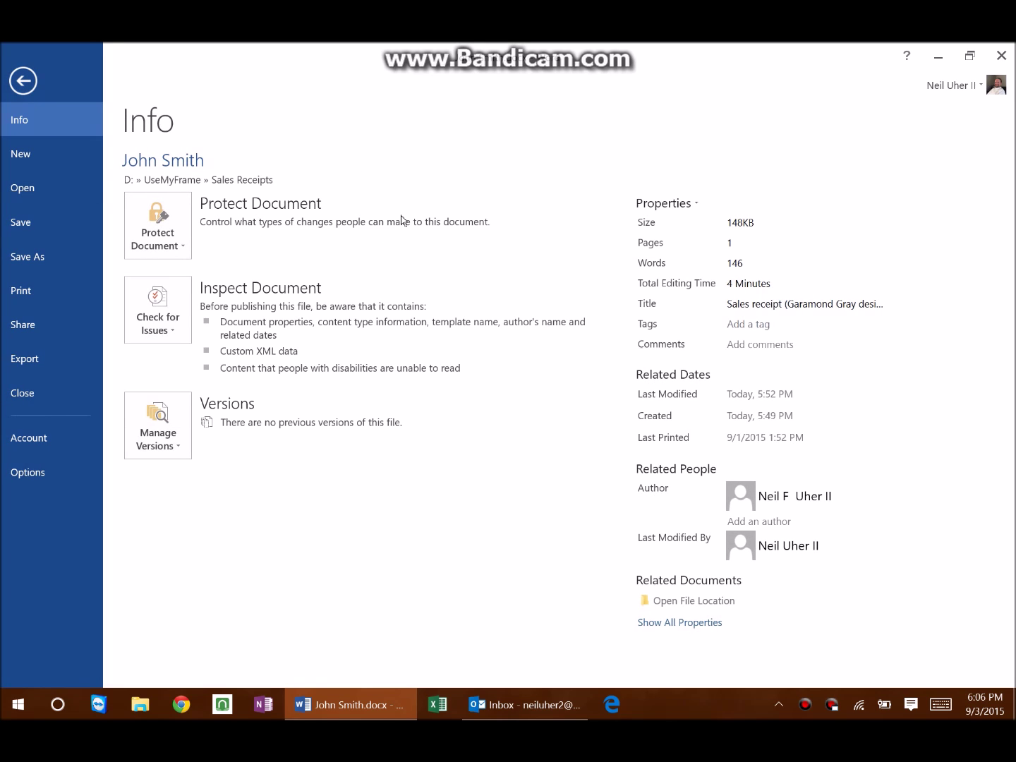
pyautogui.click(48, 366)
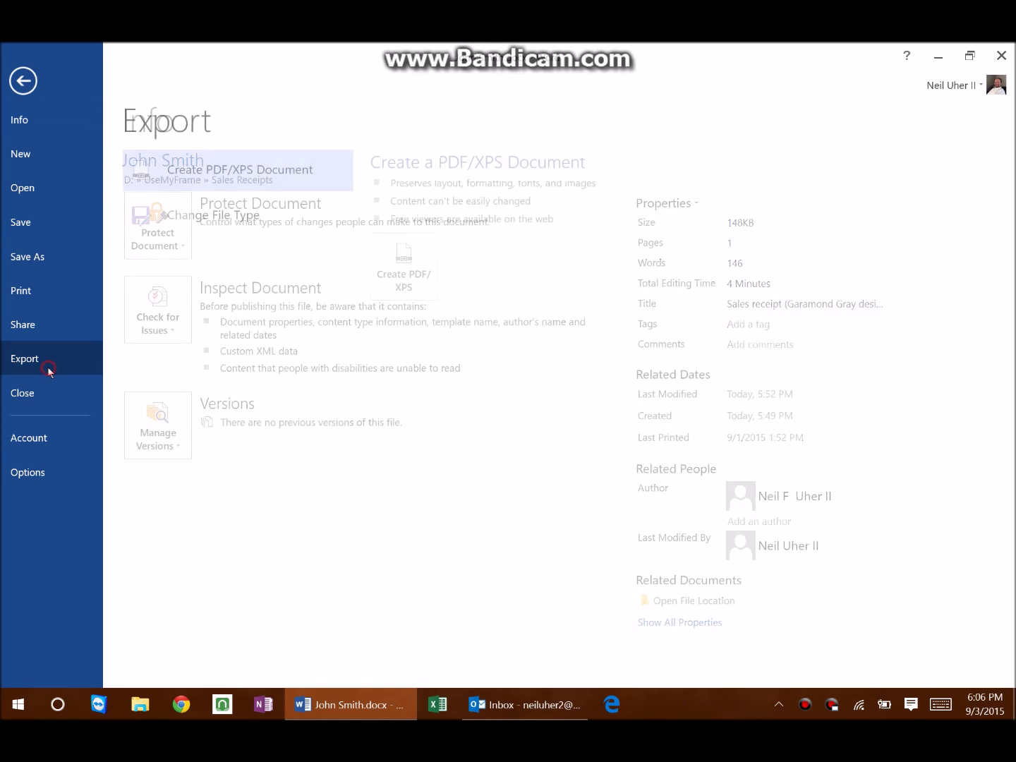
pyautogui.click(406, 288)
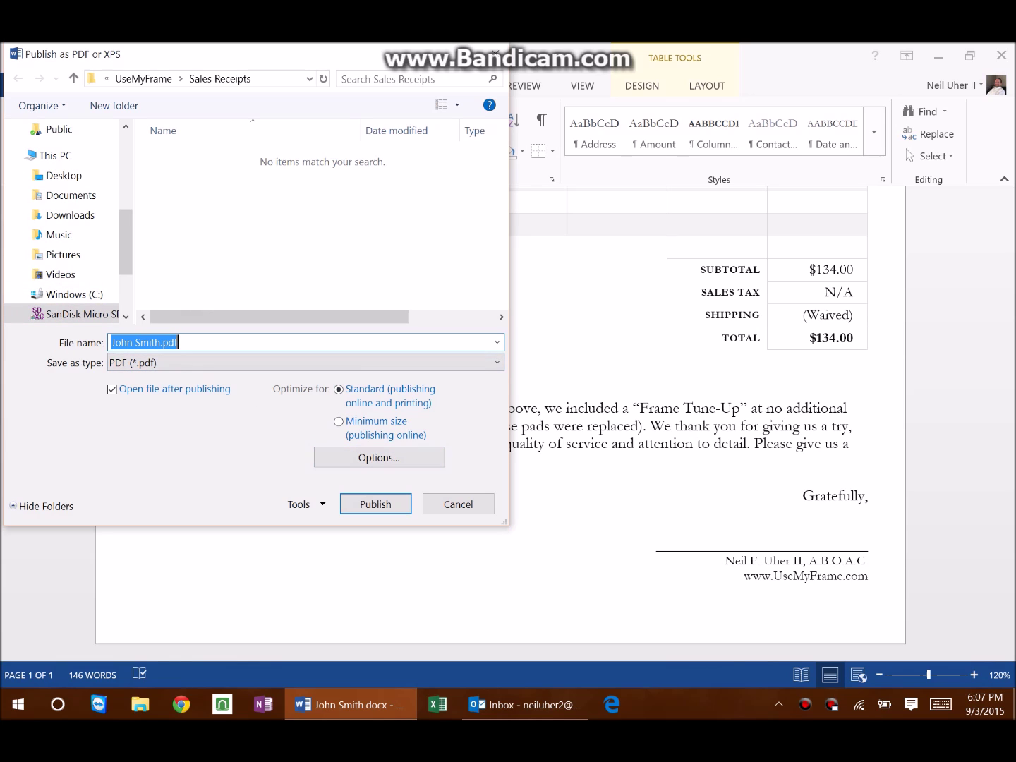
pyautogui.click(378, 506)
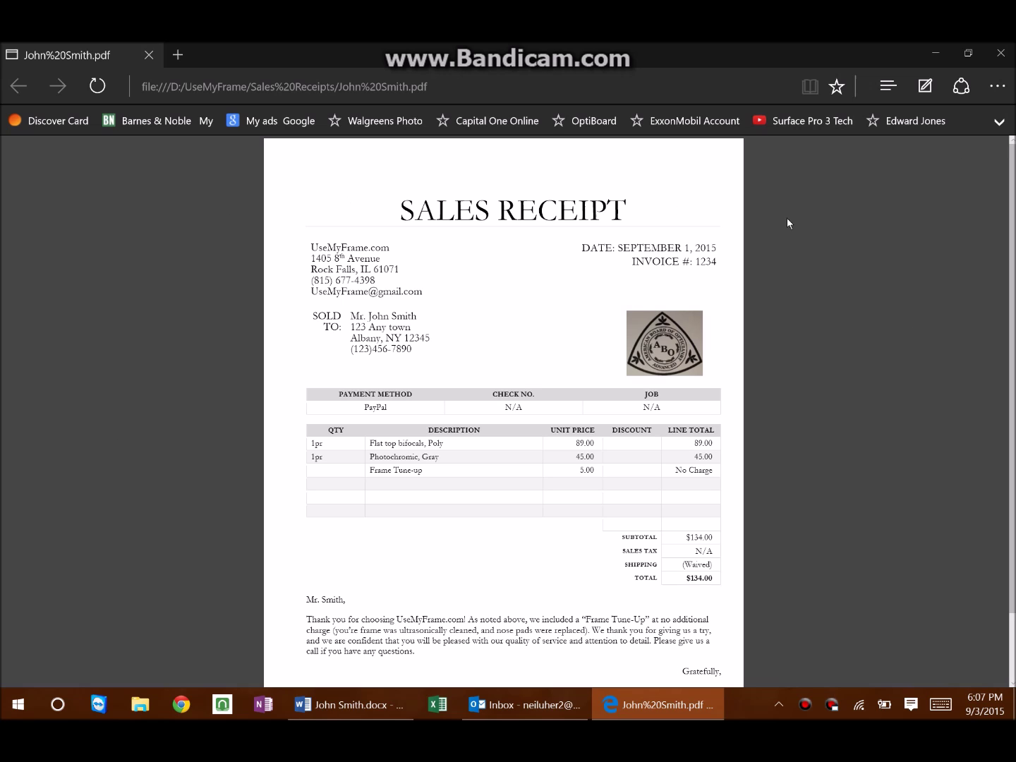
# Try to annotate the exported PDF receipt with a Web Note in Microsoft Edge, and close the PDF
pyautogui.click(925, 88)
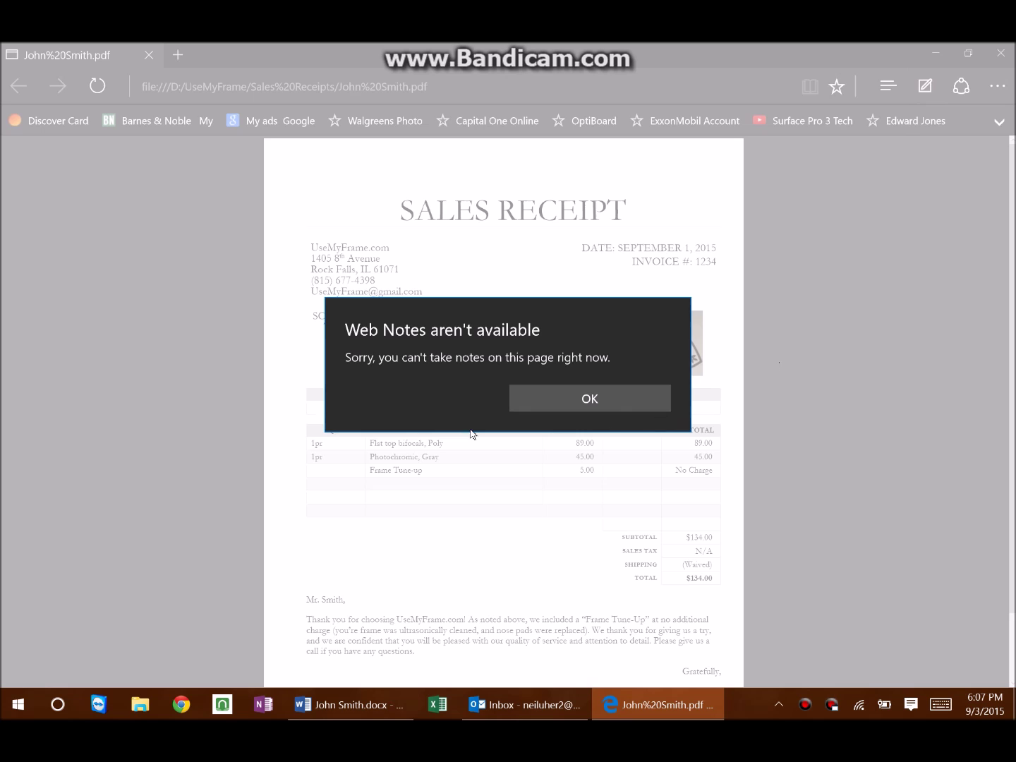
pyautogui.click(601, 399)
pyautogui.scroll(-2, 765, 428)
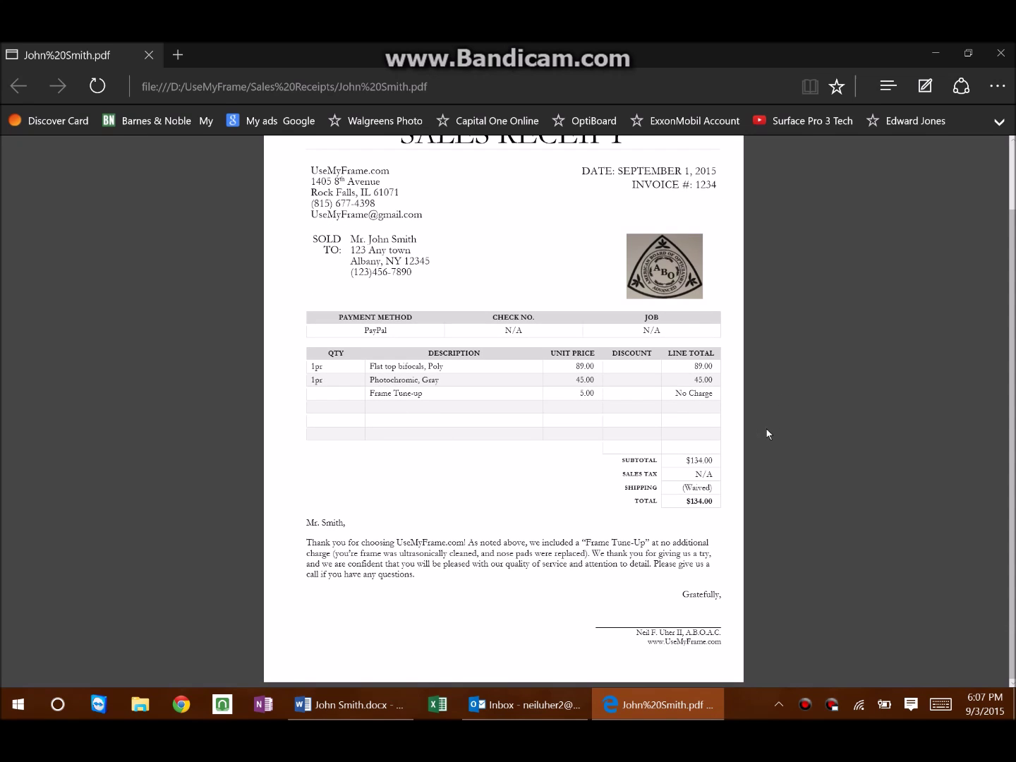
pyautogui.scroll(2, 767, 439)
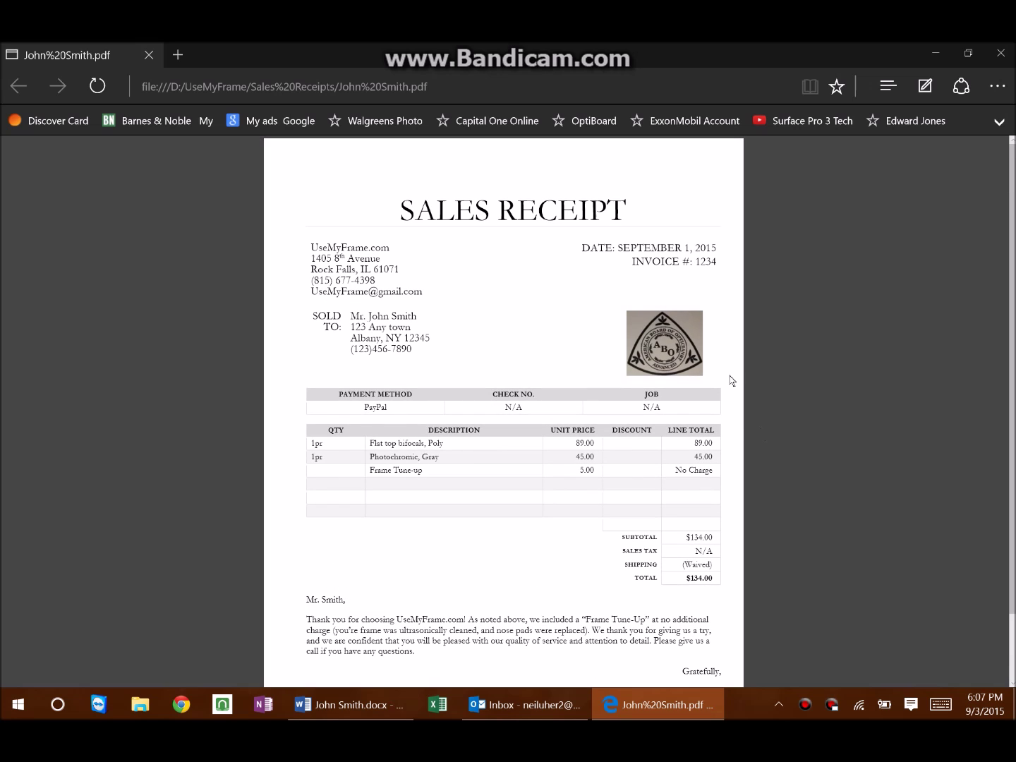
pyautogui.click(1004, 51)
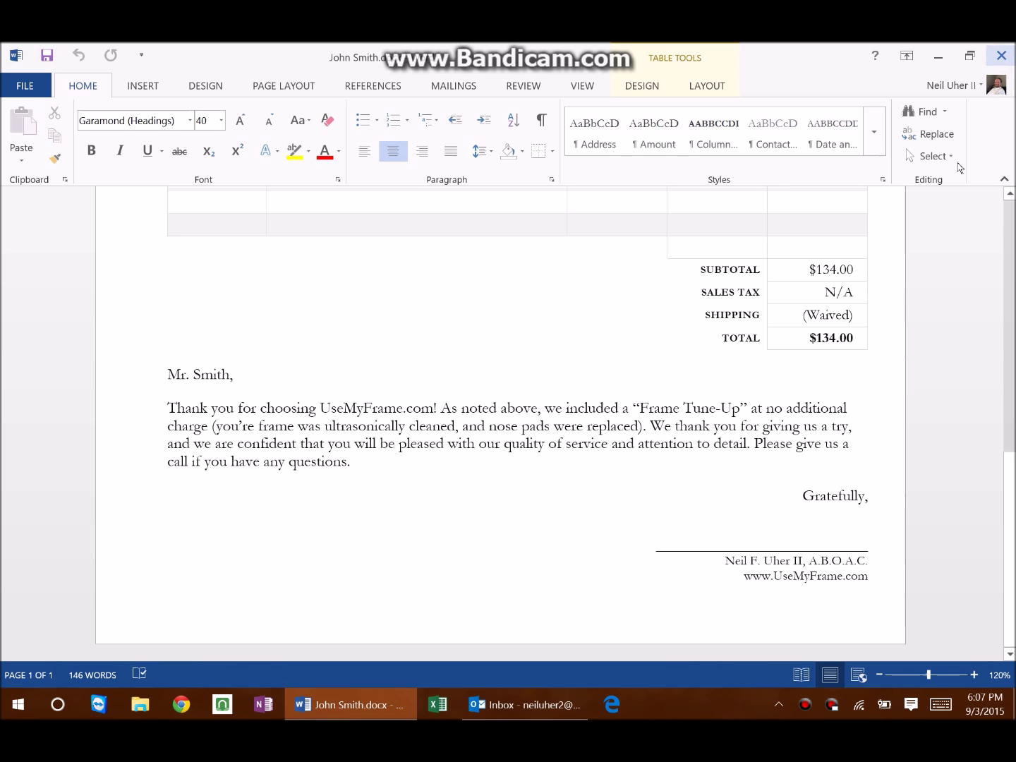
# Switch to File Explorer, find the exported receipt PDF in D:\UseMyFrame\Sales Receipts, and open it with Reader
pyautogui.click(141, 705)
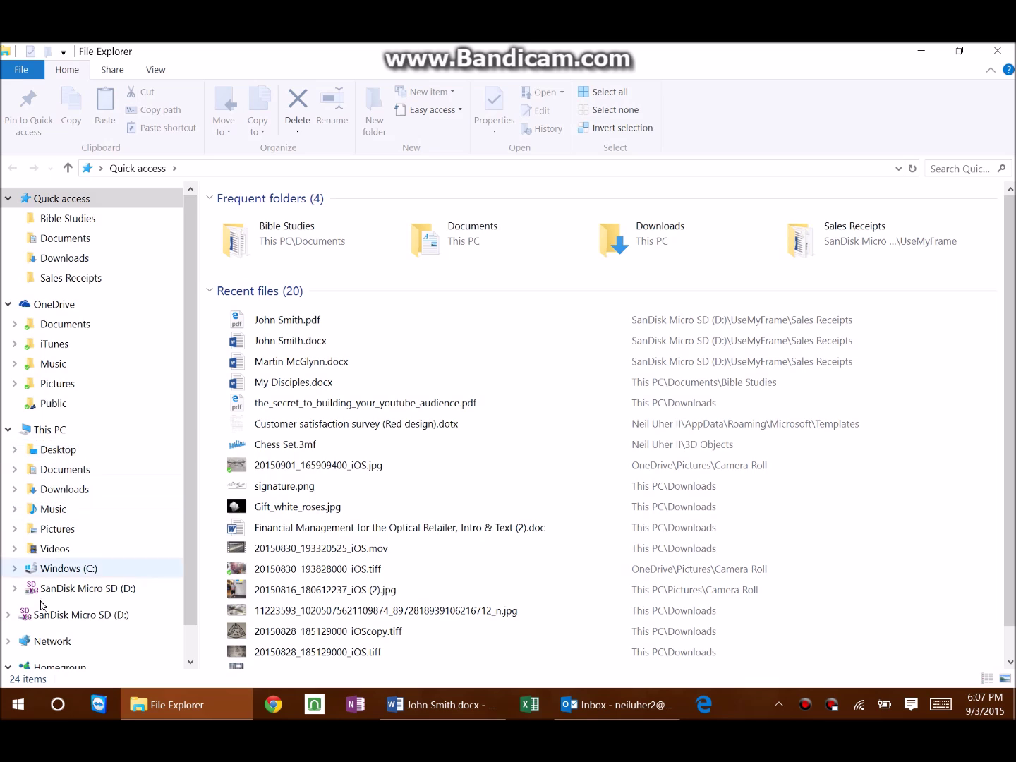
pyautogui.click(62, 615)
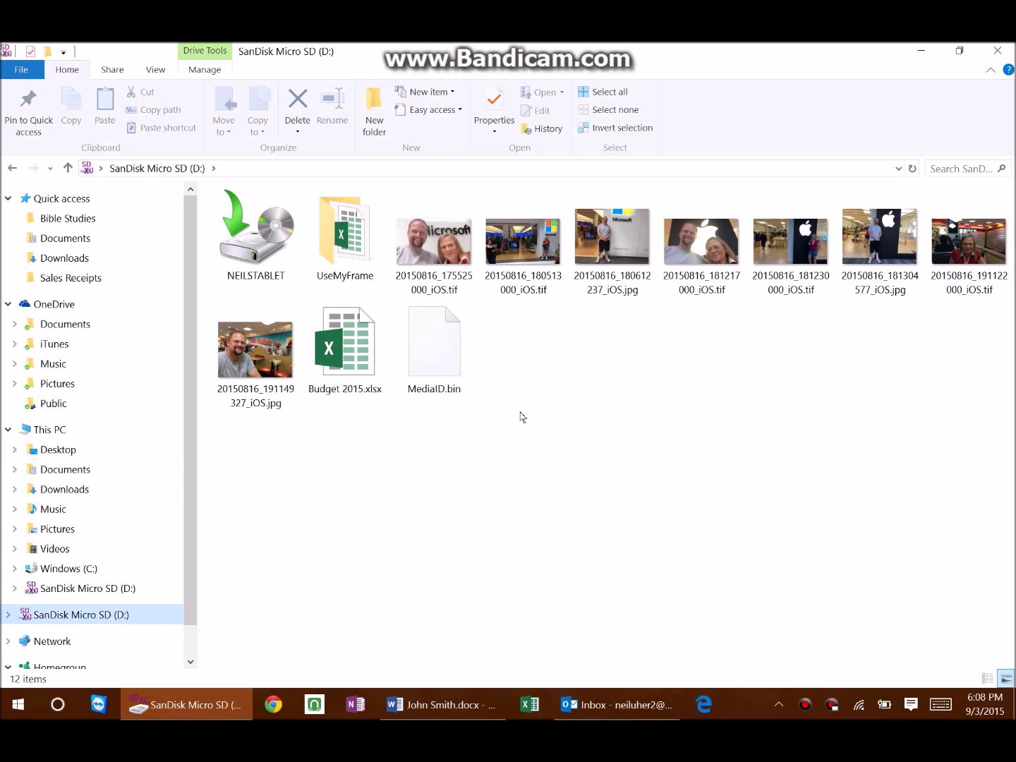
pyautogui.doubleClick(361, 251)
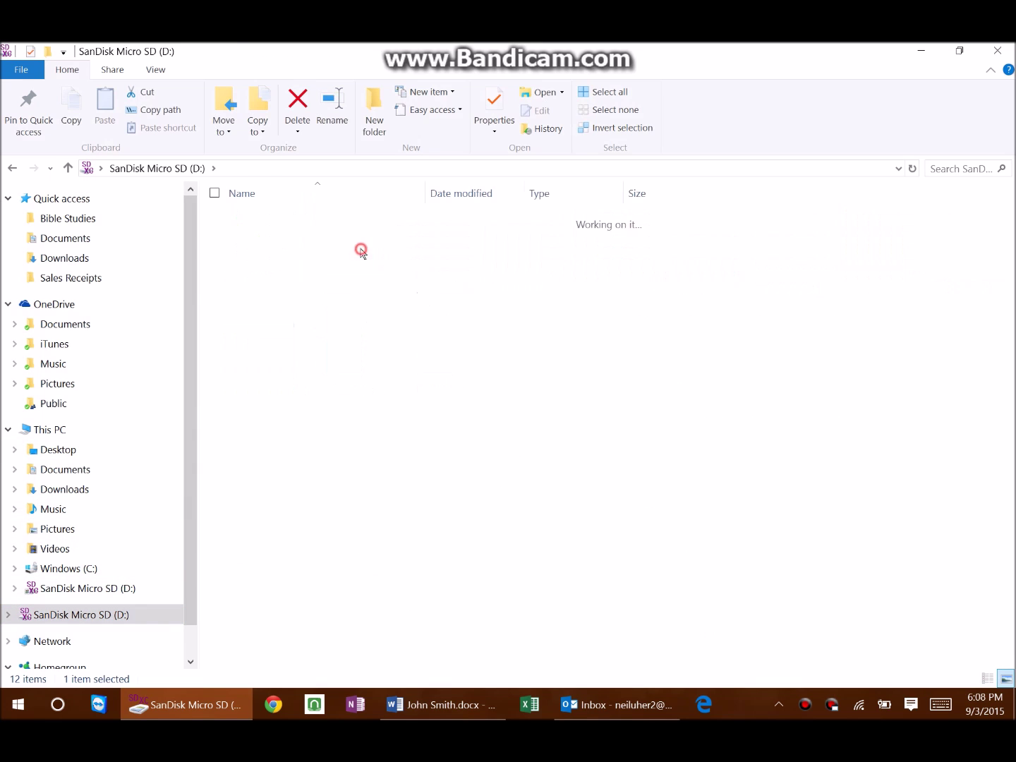
pyautogui.doubleClick(290, 221)
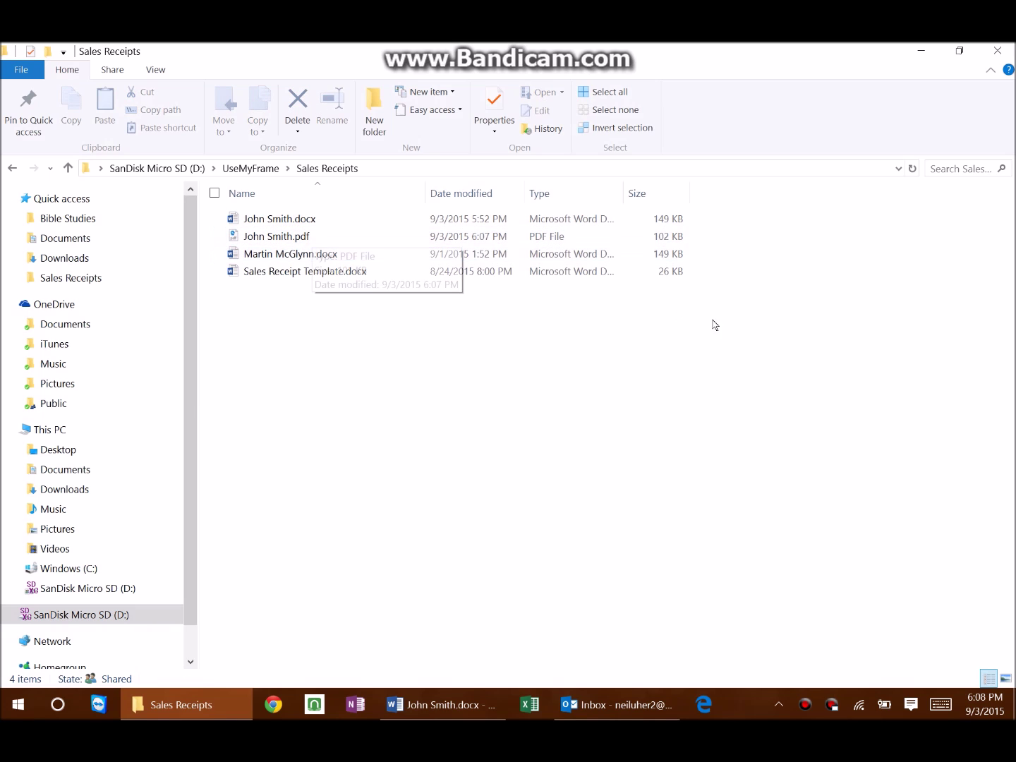
pyautogui.click(258, 236)
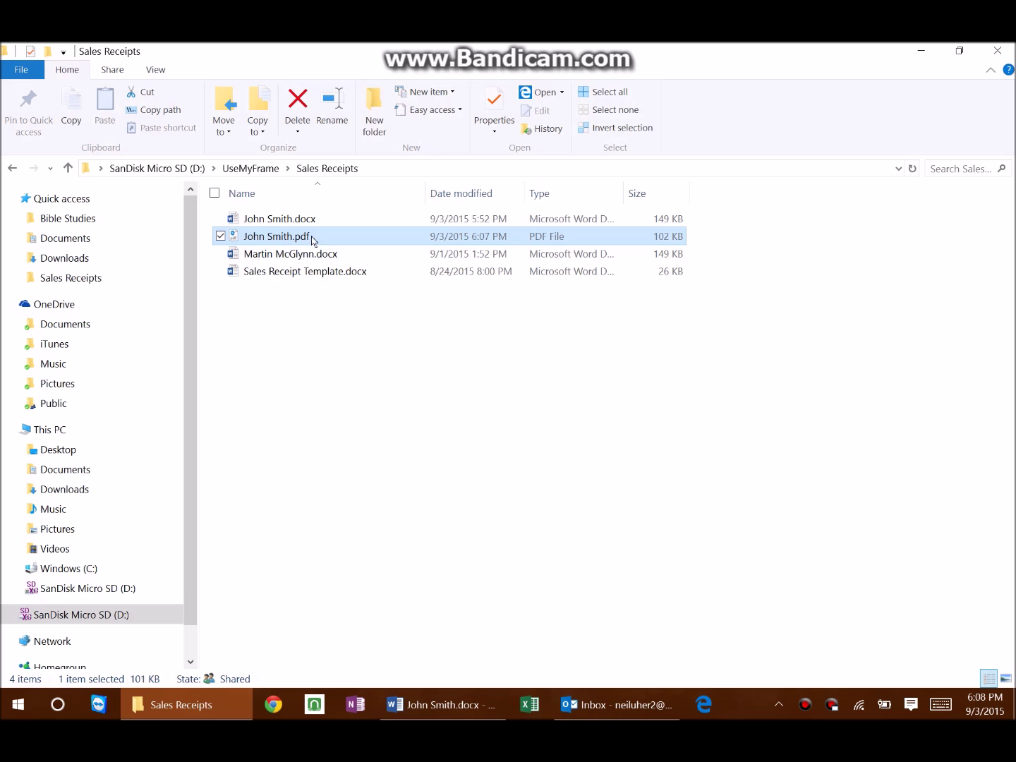
pyautogui.rightClick(286, 237)
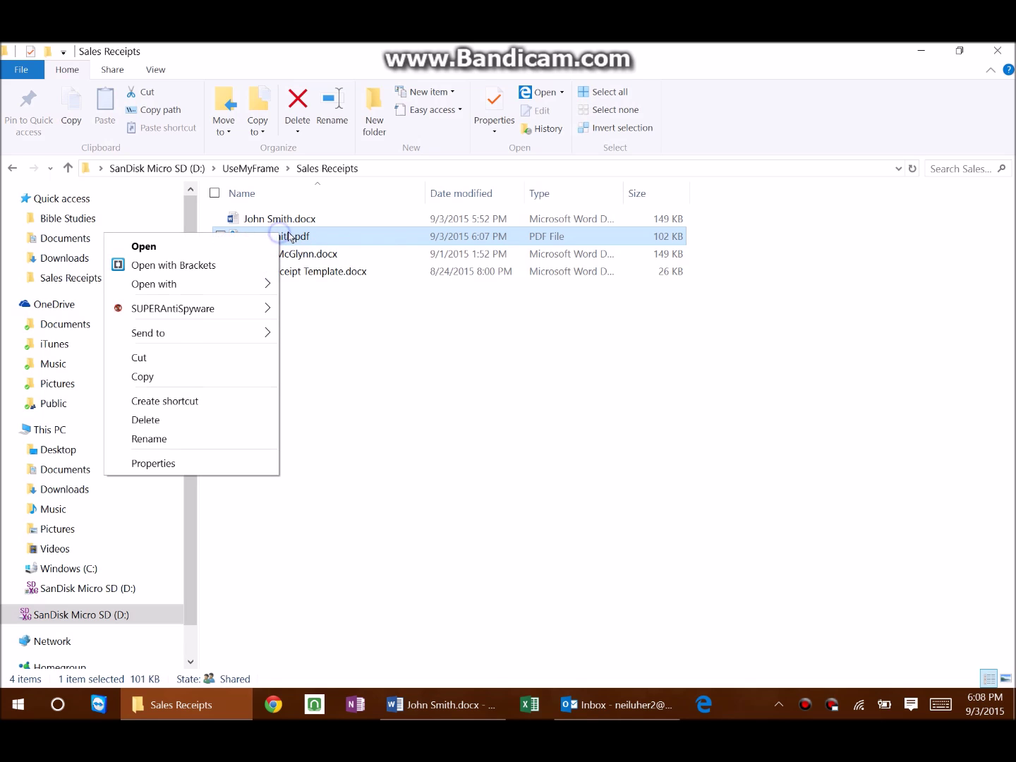
pyautogui.moveTo(193, 283)
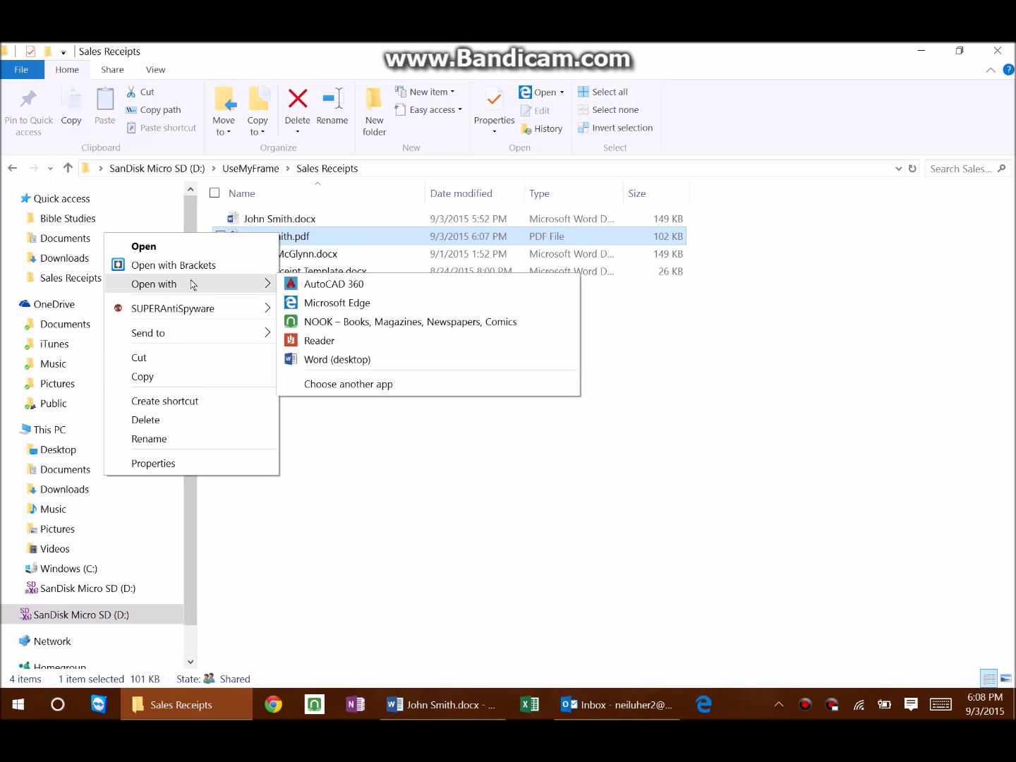
pyautogui.click(317, 342)
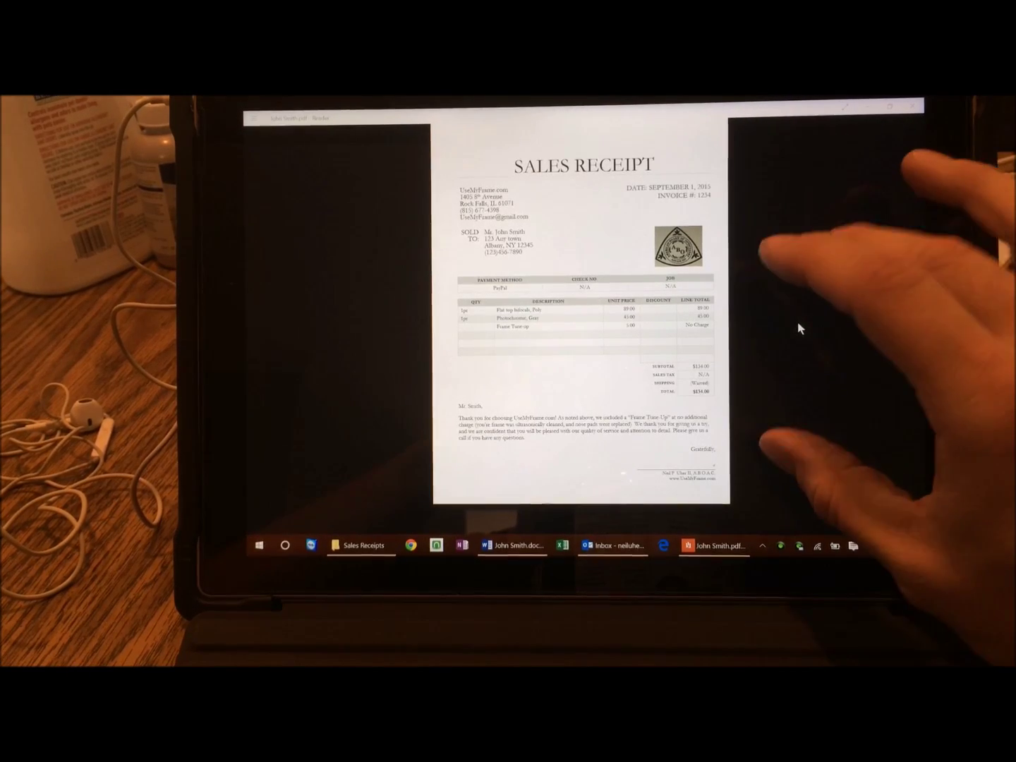
# Handwrite the seller's signature in ink on the receipt's signature line below "Gratefully," and bring up Reader's command options
pyautogui.scroll(3, 741, 360)
pyautogui.scroll(-3, 762, 318)
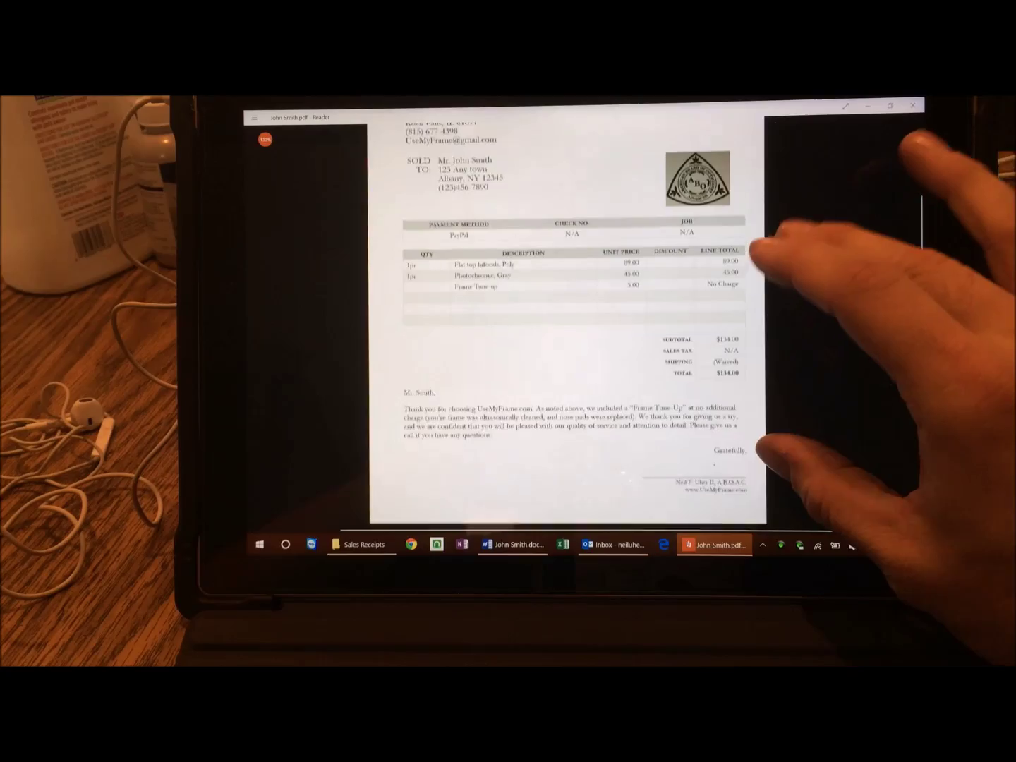
pyautogui.scroll(5, 765, 332)
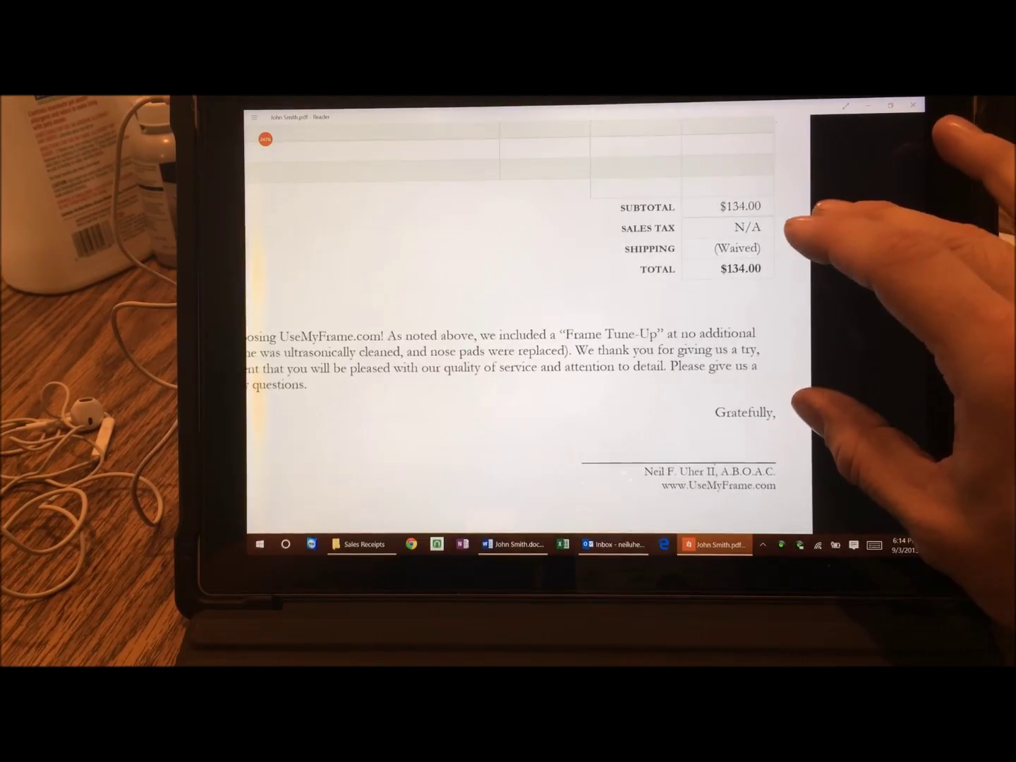
pyautogui.scroll(-2, 769, 317)
pyautogui.scroll(3, 777, 296)
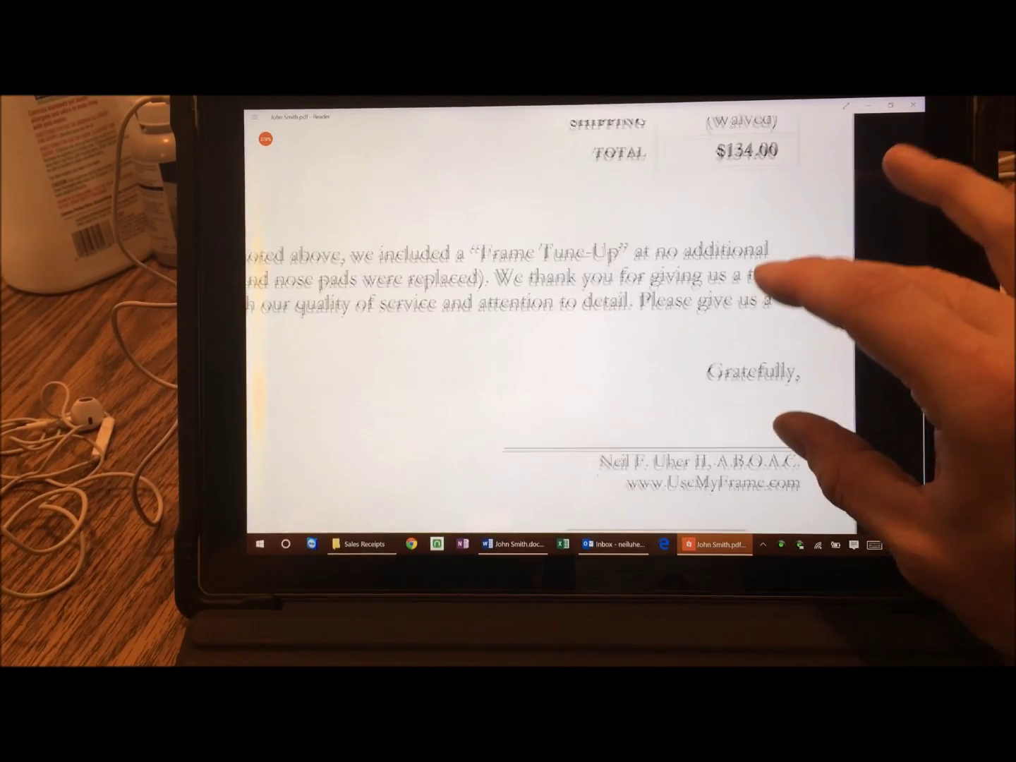
pyautogui.scroll(2, 784, 423)
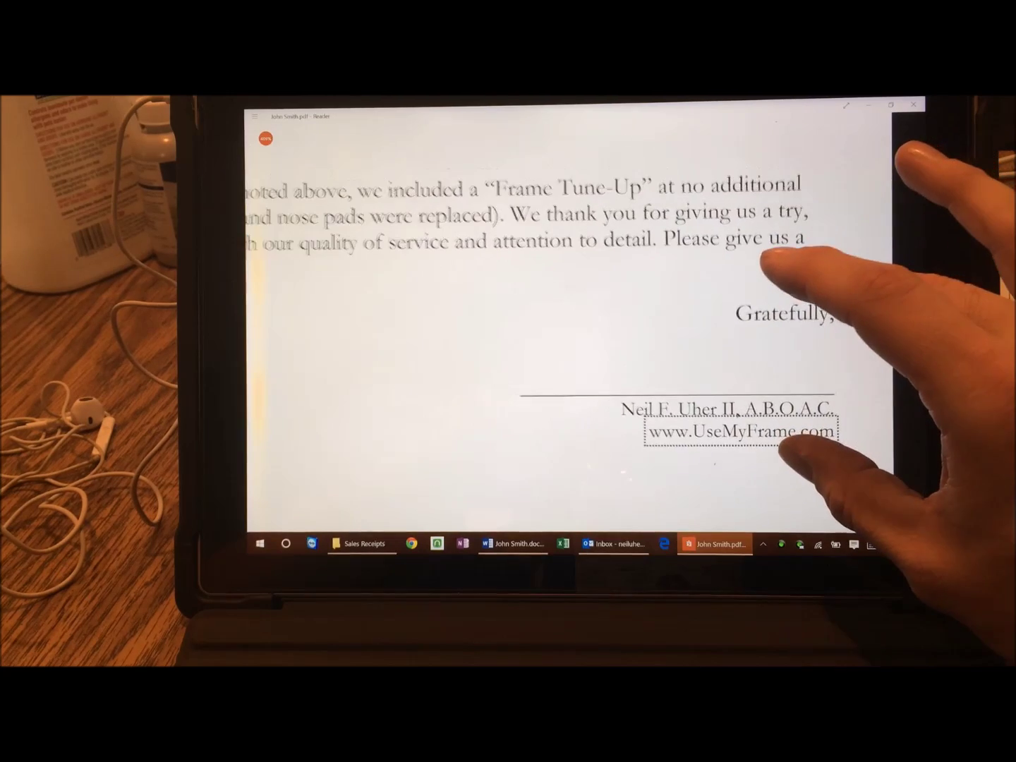
pyautogui.scroll(-2, 776, 283)
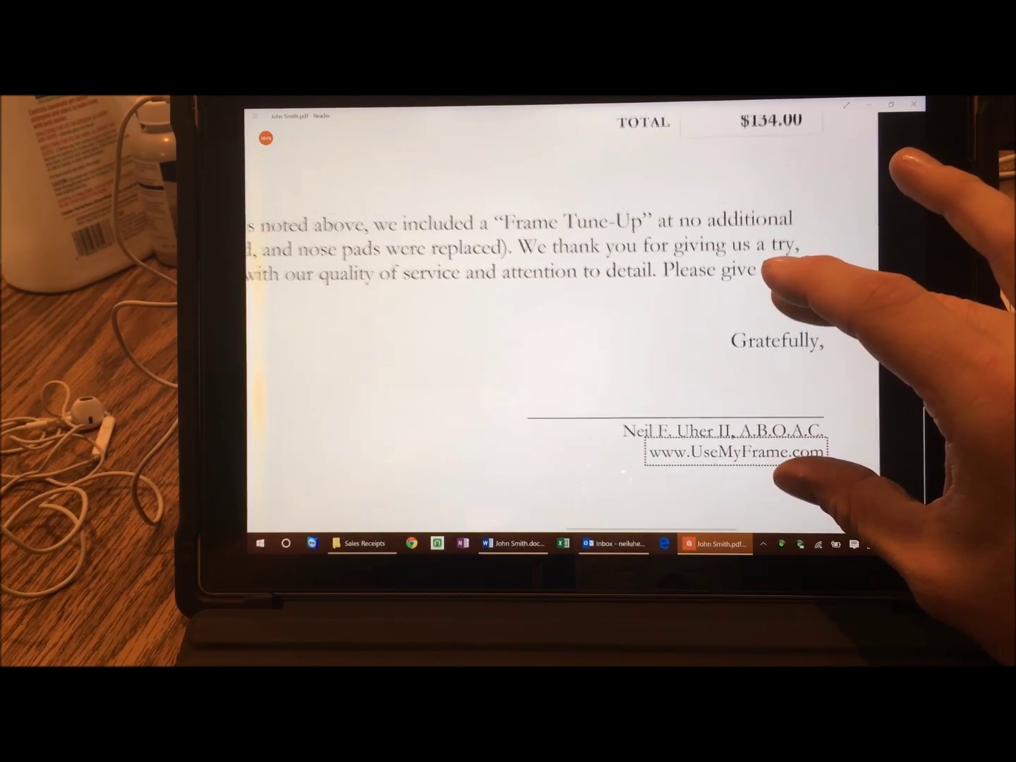
pyautogui.scroll(-2, 776, 318)
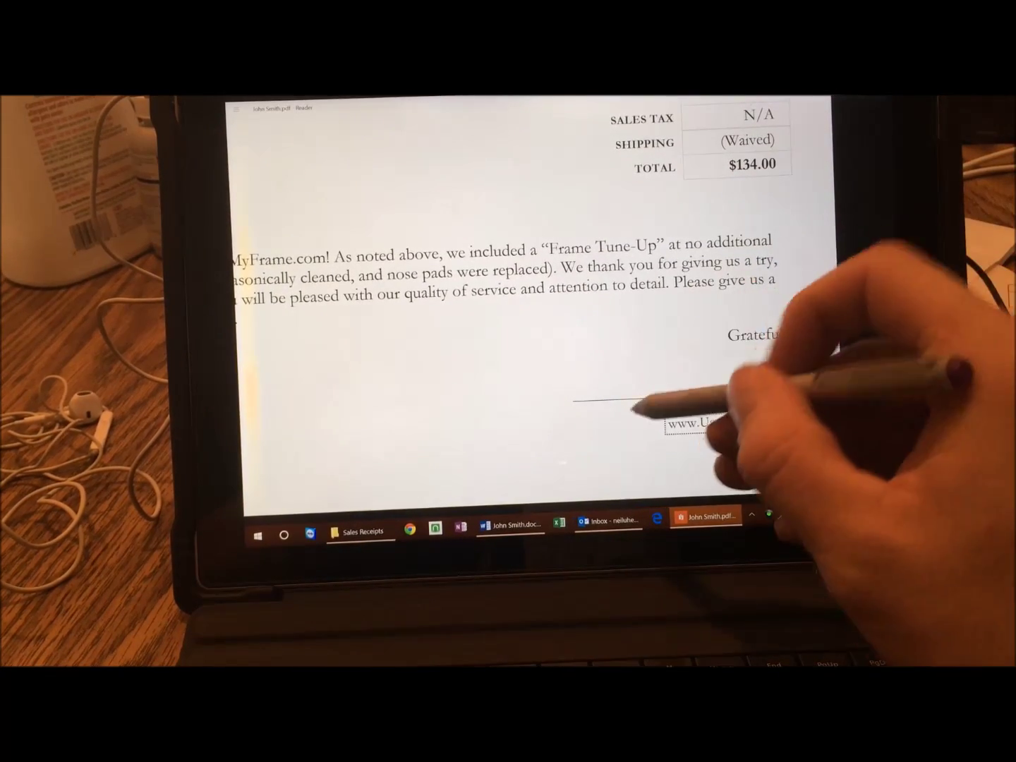
pyautogui.moveTo(580, 399)
pyautogui.mouseDown()
pyautogui.moveTo(657, 370)
pyautogui.moveTo(660, 386)
pyautogui.moveTo(696, 372)
pyautogui.moveTo(685, 384)
pyautogui.moveTo(714, 359)
pyautogui.moveTo(734, 382)
pyautogui.moveTo(800, 373)
pyautogui.mouseUp()
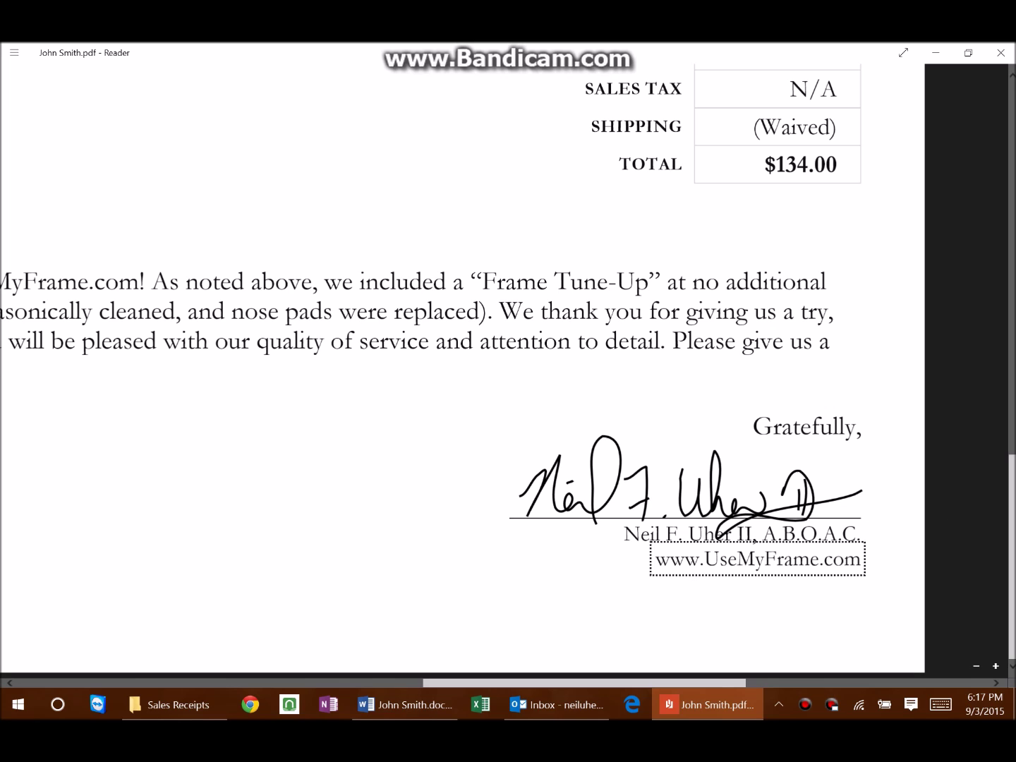
pyautogui.click(14, 56)
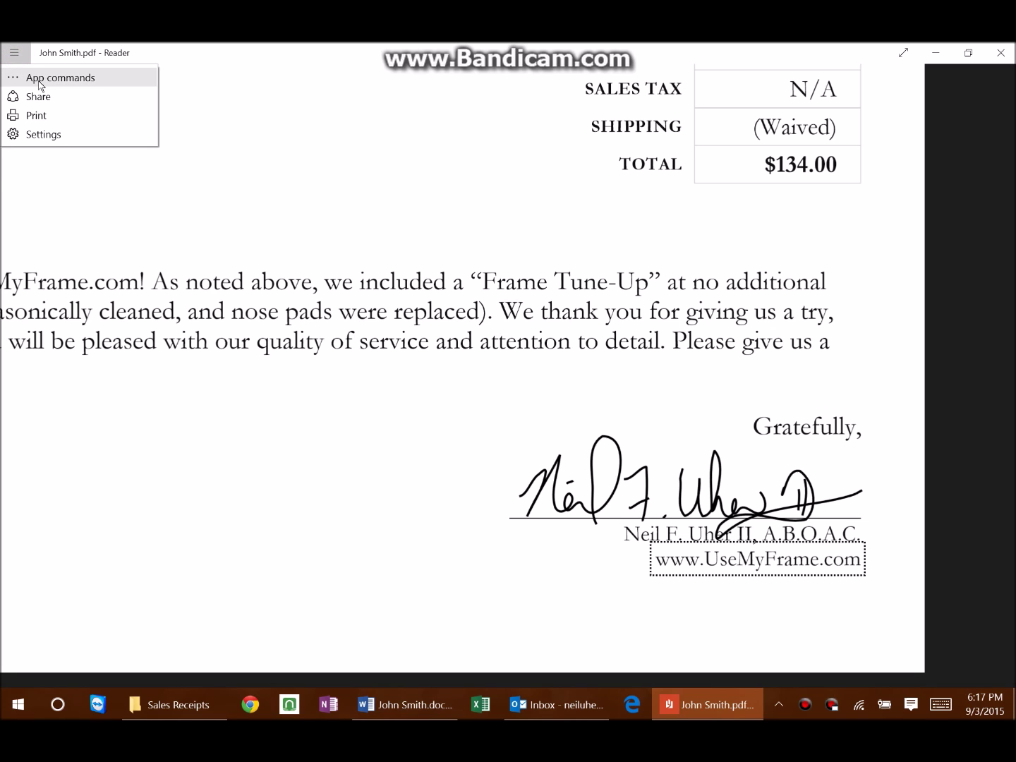
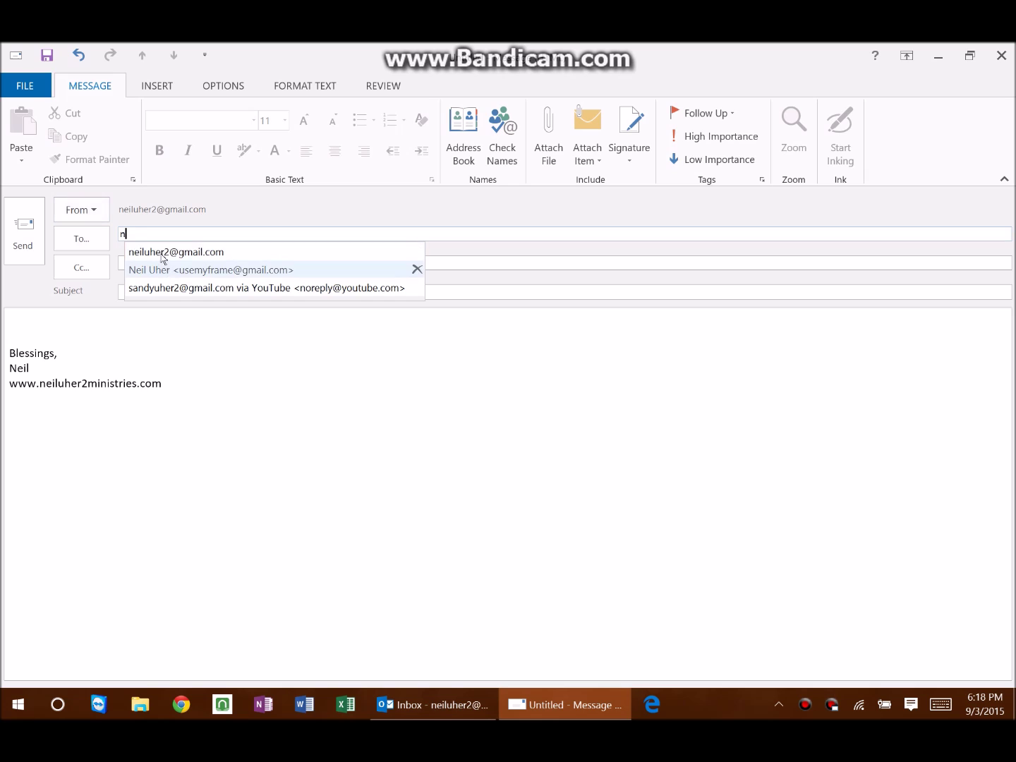
# In the new Outlook message, fill in the suggested Gmail recipient address and enter "Signed Document" as the subject
pyautogui.click(162, 254)
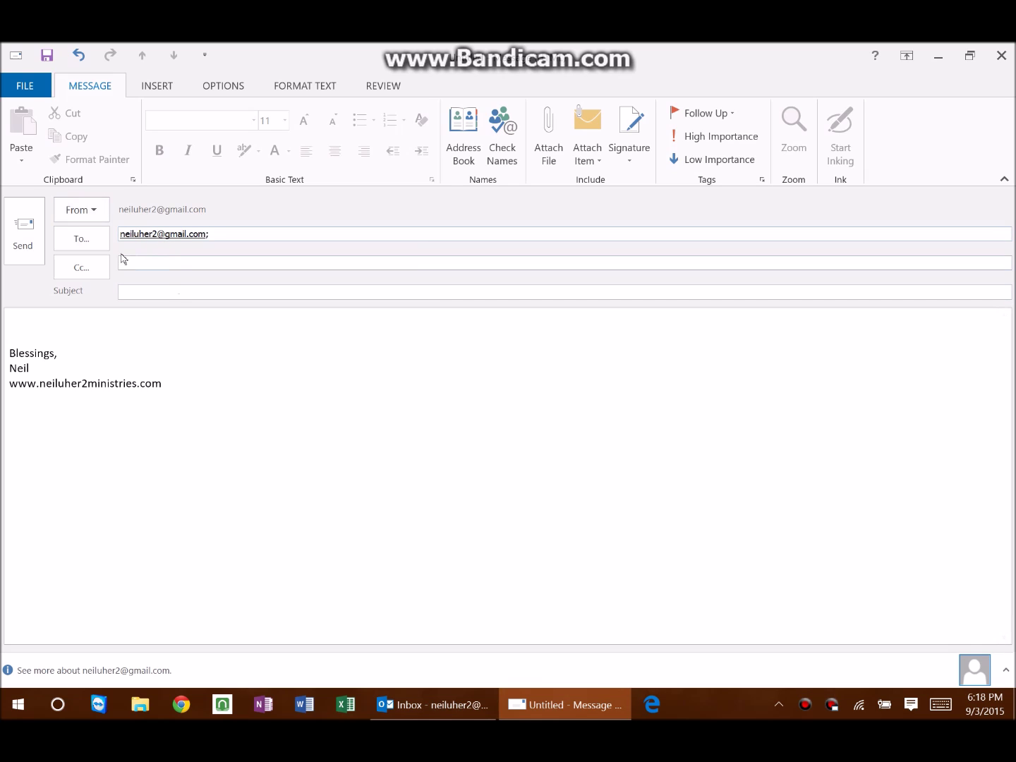
pyautogui.click(150, 295)
pyautogui.write('Signed Document')
pyautogui.click(50, 321)
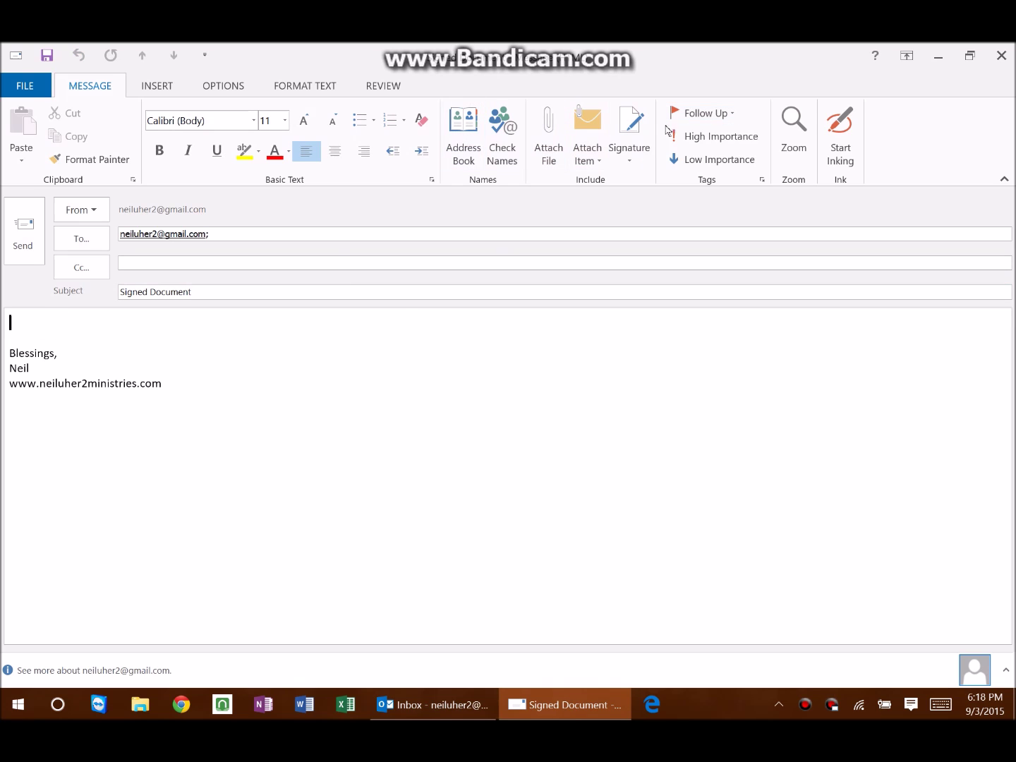
# Switch the message's signature to UseMyFrame.com and write "Here's your sales receipt" as the body text above it
pyautogui.click(630, 154)
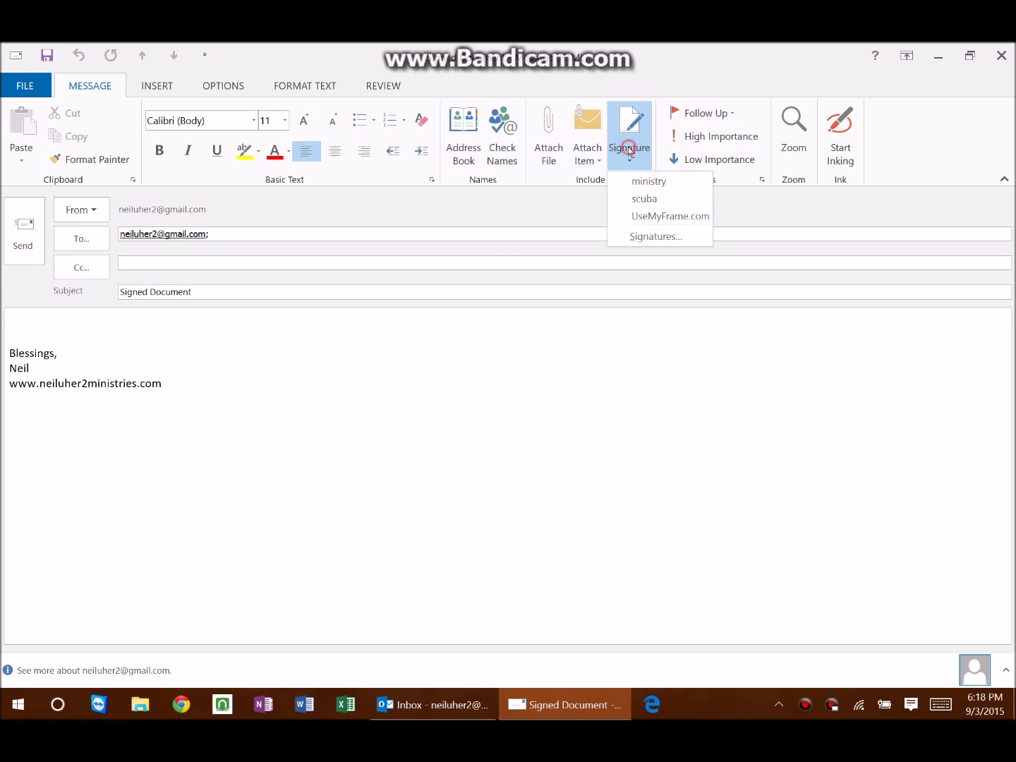
pyautogui.click(646, 214)
pyautogui.click(40, 316)
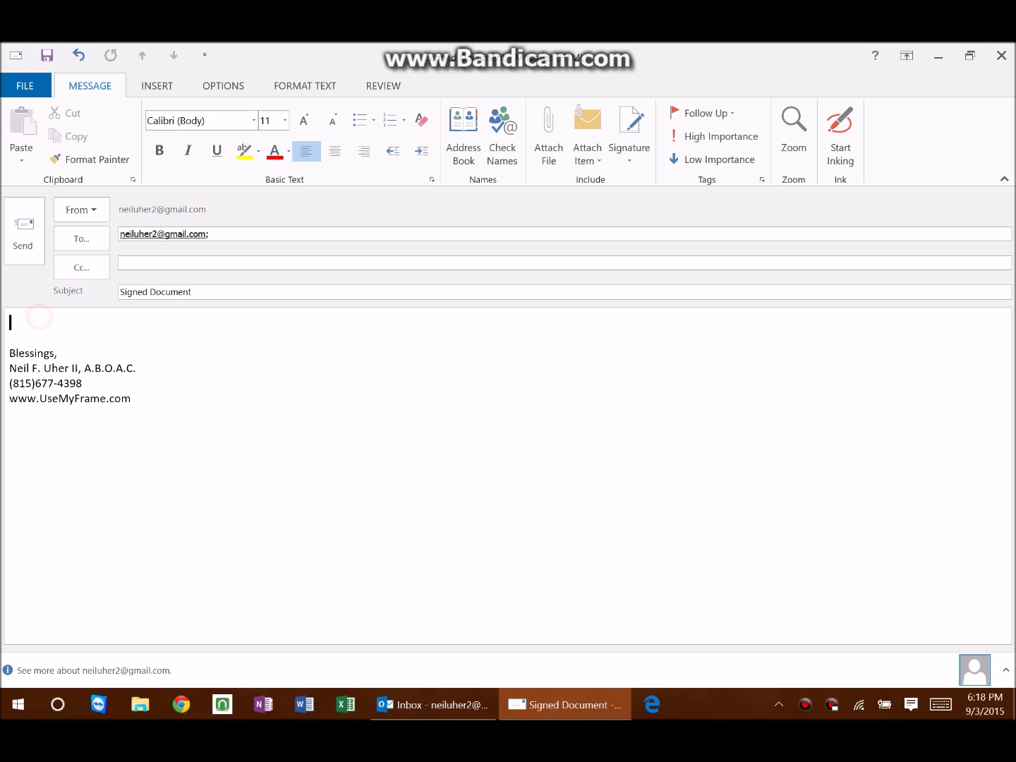
pyautogui.write('Hers')
pyautogui.press('BackSpace')
pyautogui.write('e')
pyautogui.write("'s your sales re")
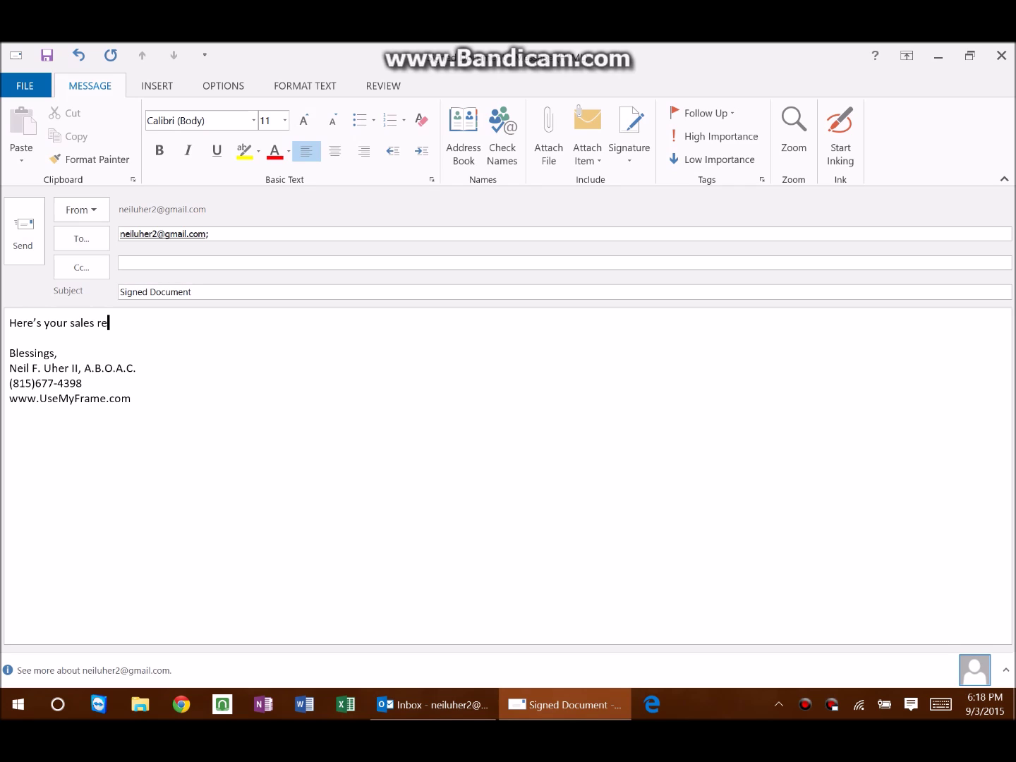
pyautogui.write('ceipt')
# Attach the customer's signed receipt PDF from D:\UseMyFrame\Sales Receipts to the message and send it
pyautogui.click(543, 150)
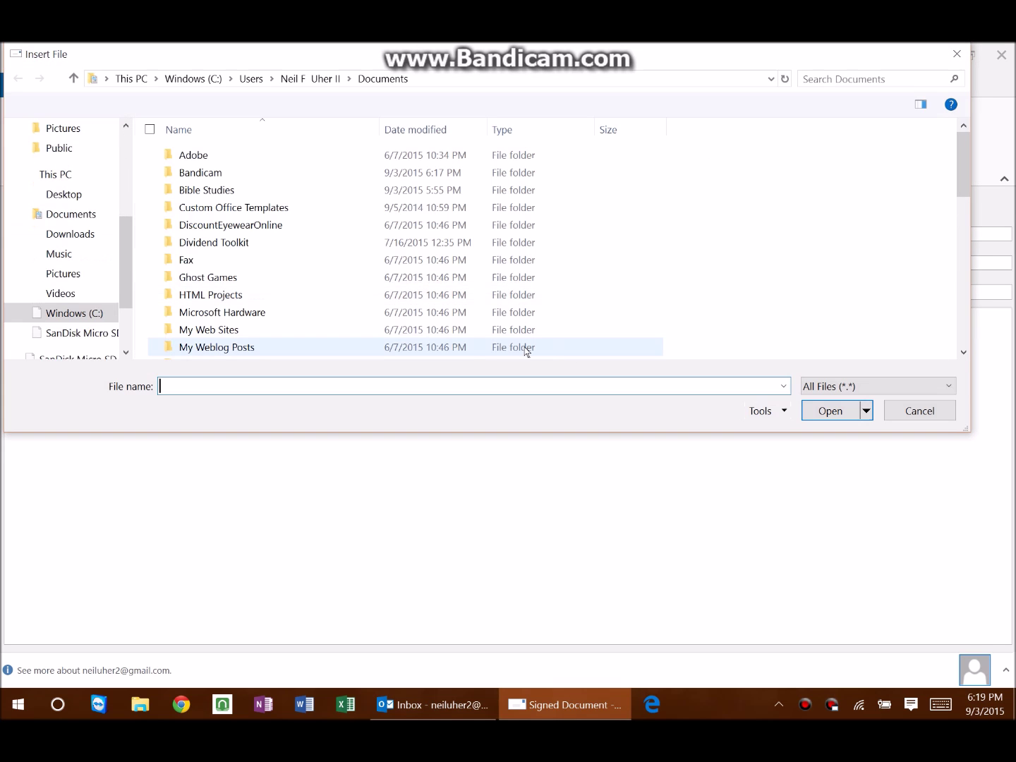
pyautogui.scroll(-1, 77, 264)
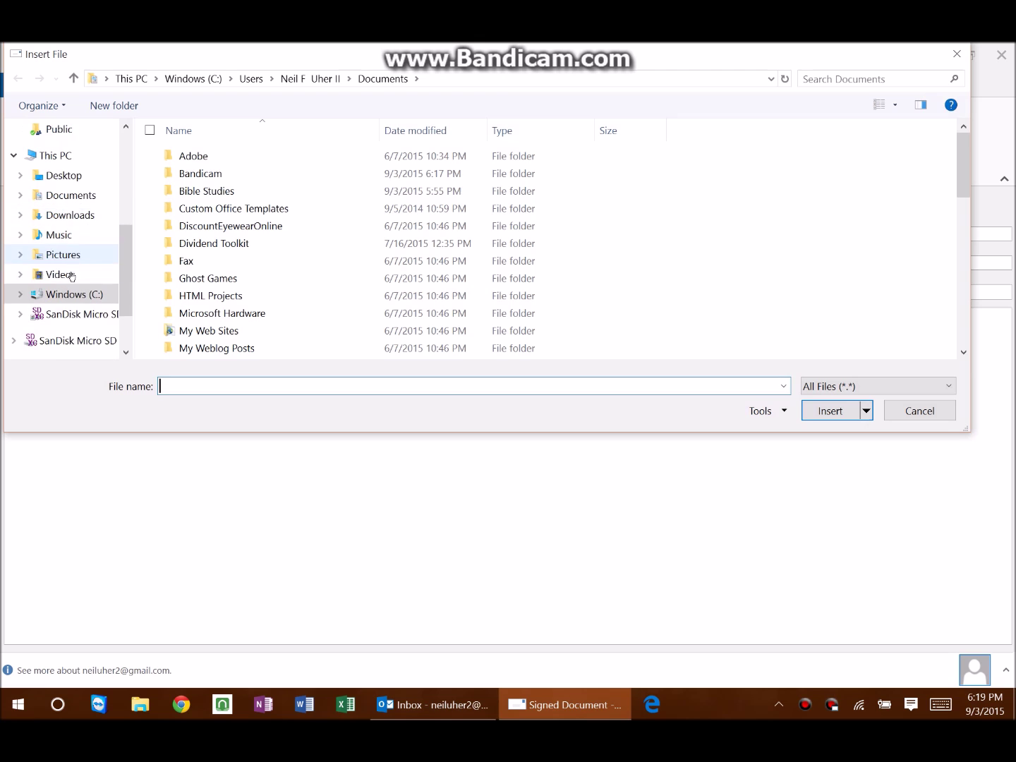
pyautogui.click(55, 340)
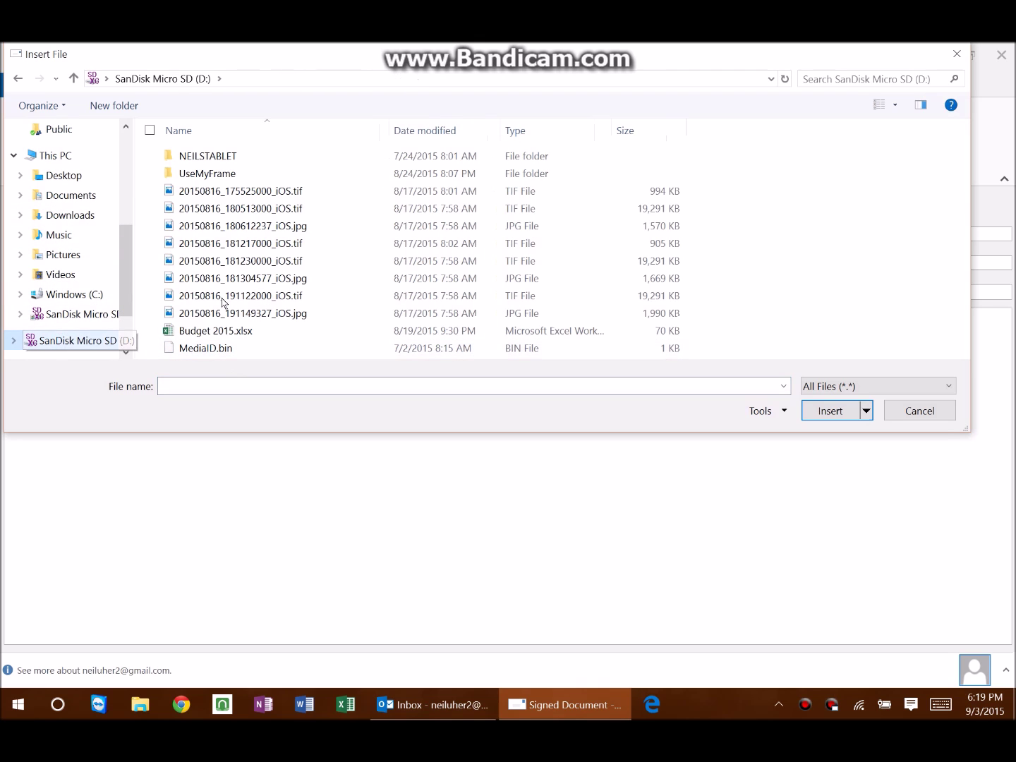
pyautogui.click(201, 178)
pyautogui.doubleClick(200, 175)
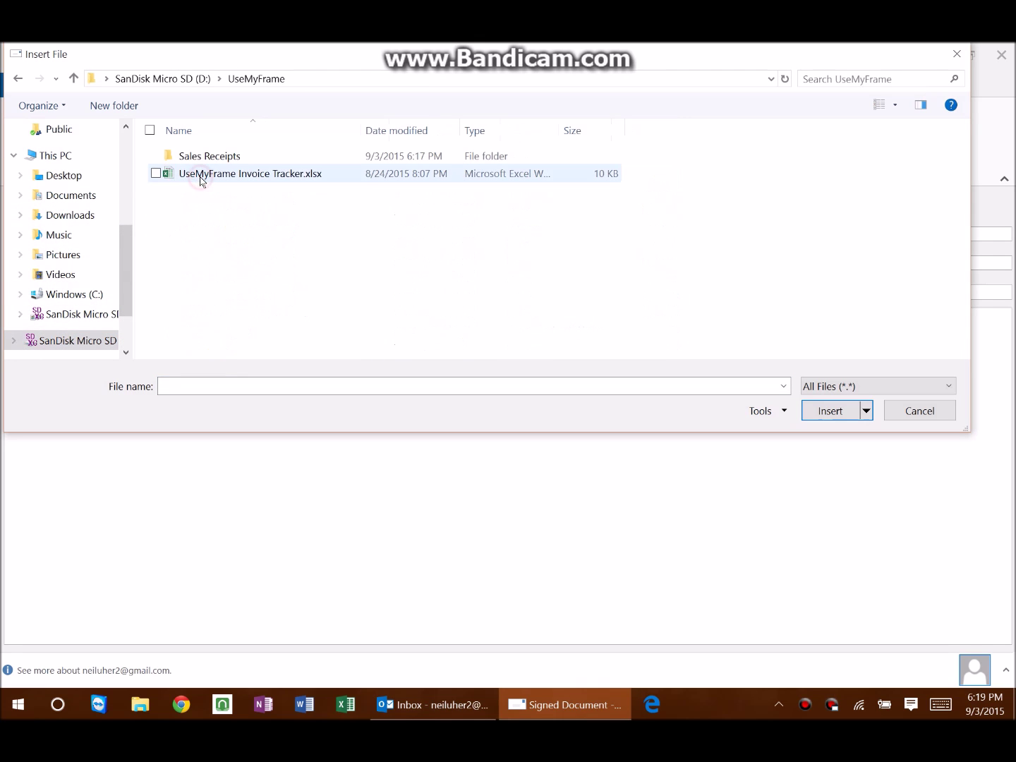
pyautogui.doubleClick(202, 156)
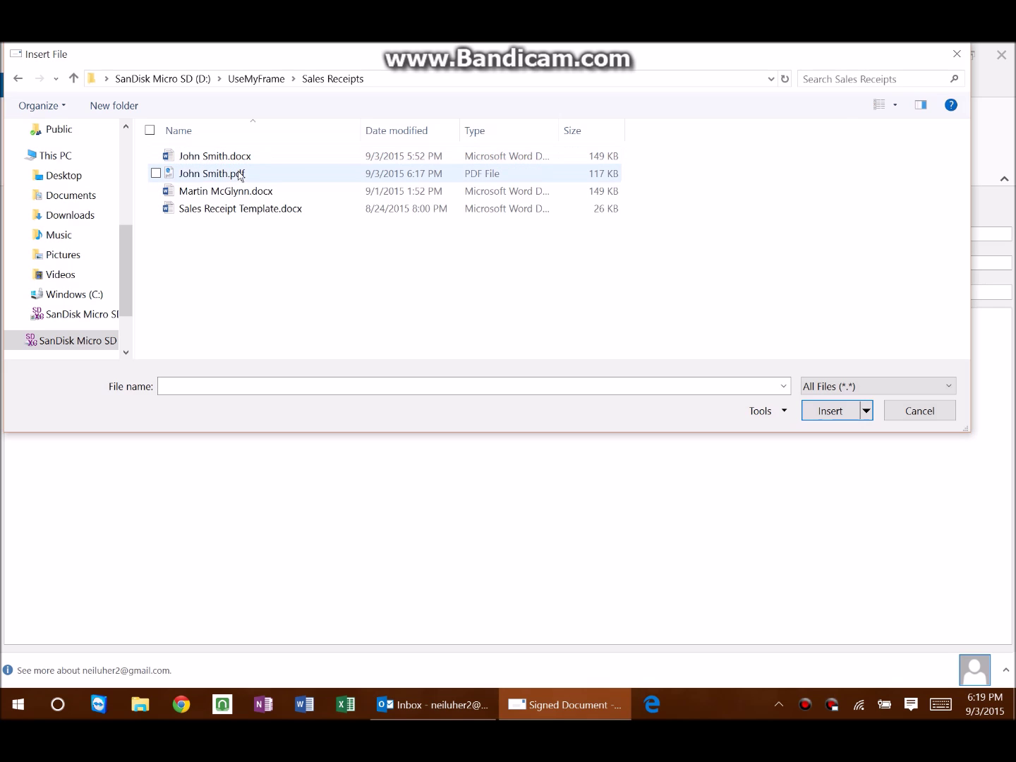
pyautogui.click(211, 174)
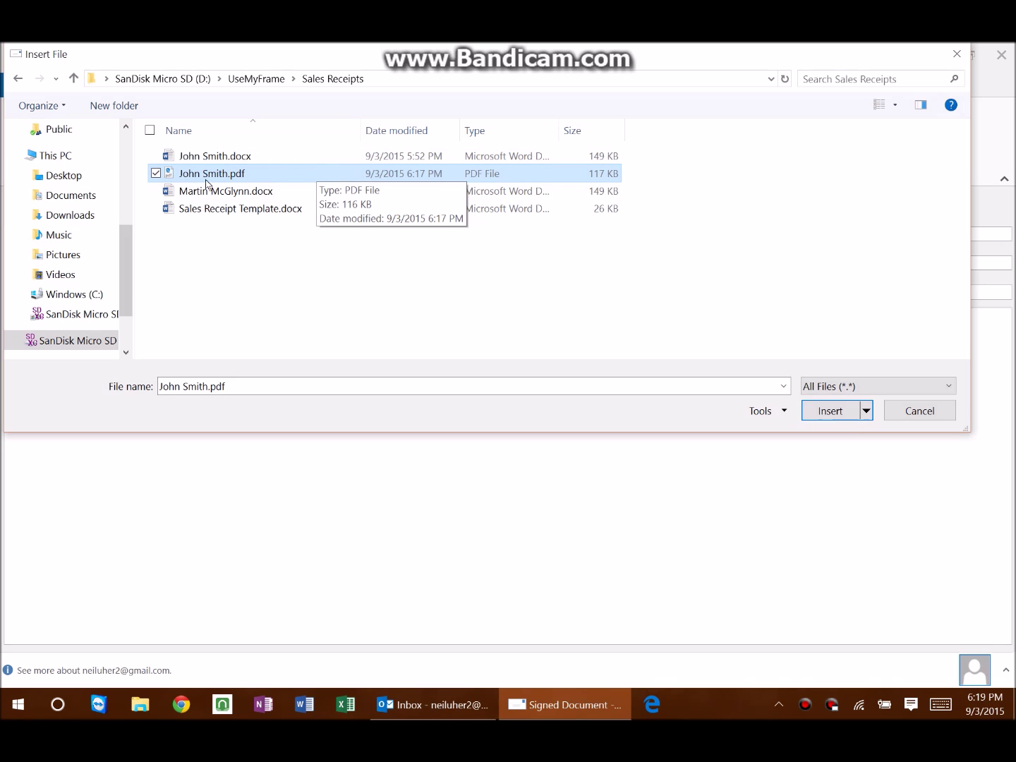
pyautogui.click(830, 412)
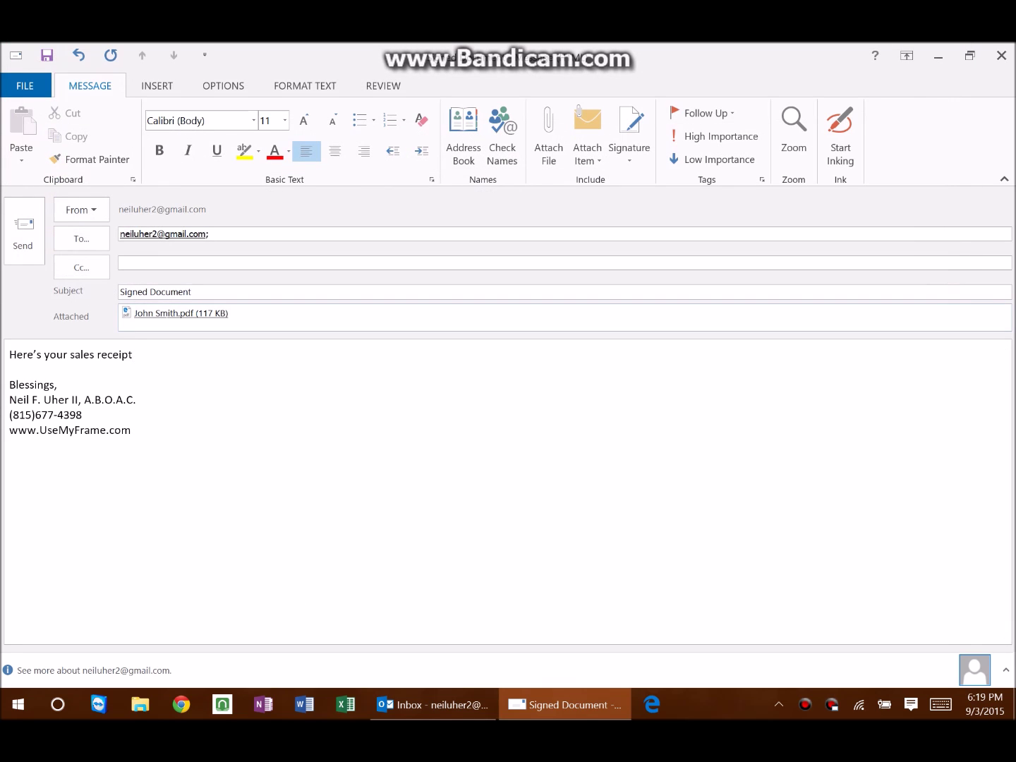
pyautogui.click(22, 229)
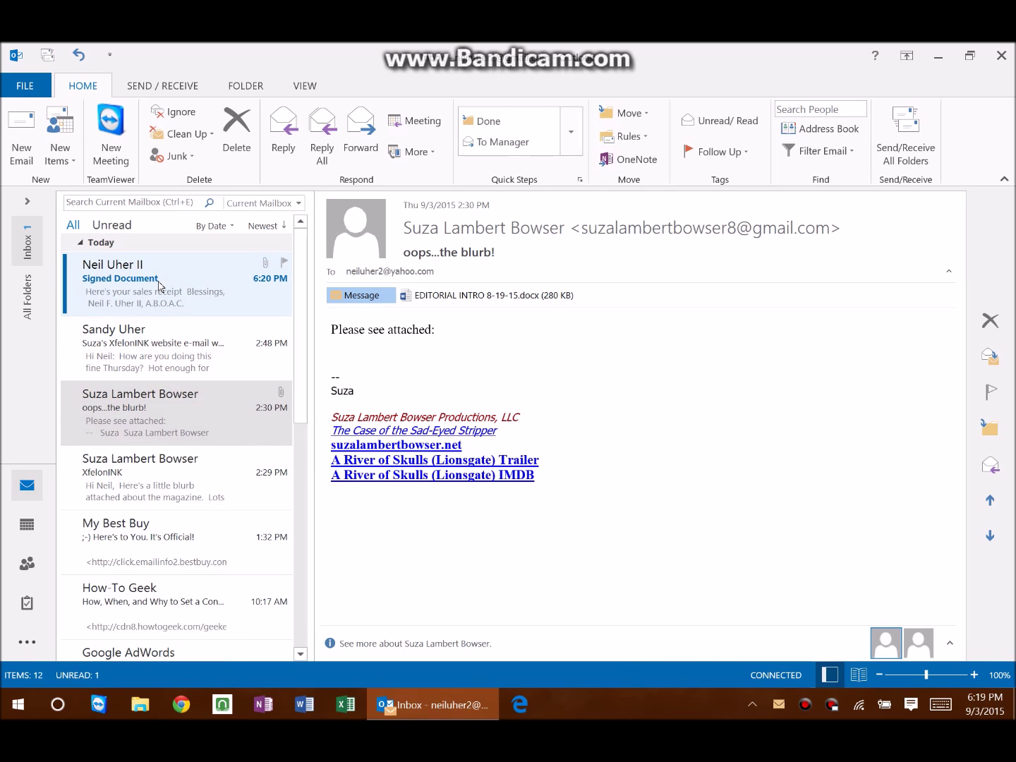
# Select the received "Signed Document" message in the inbox and open its PDF attachment
pyautogui.click(159, 286)
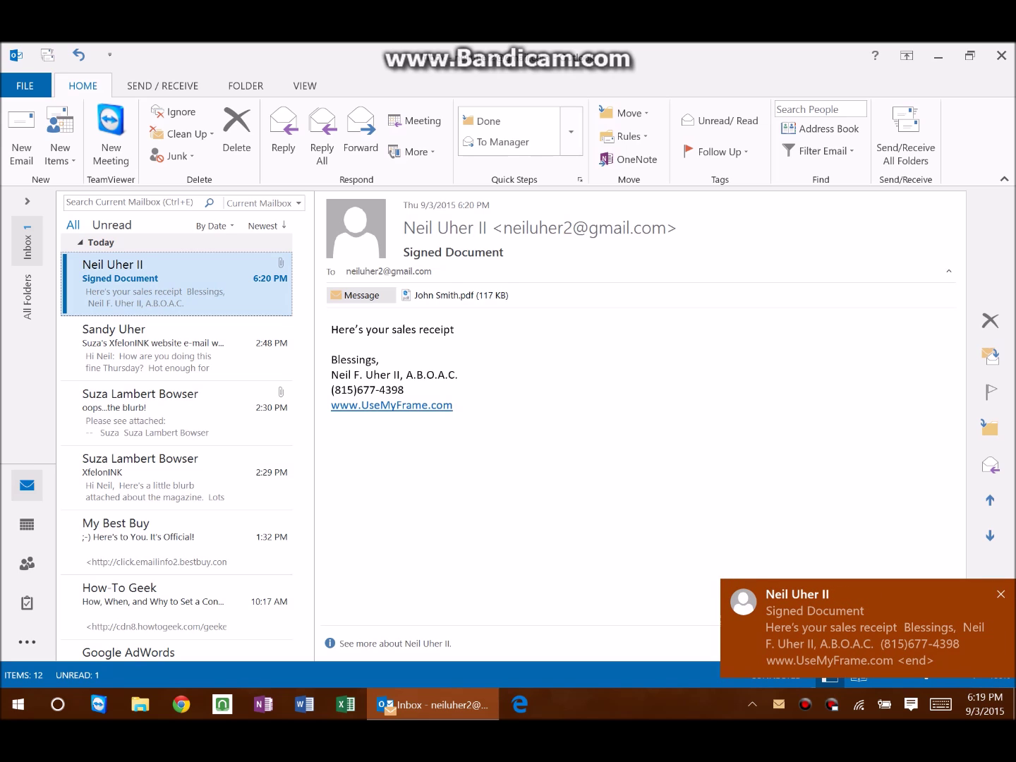
pyautogui.click(448, 297)
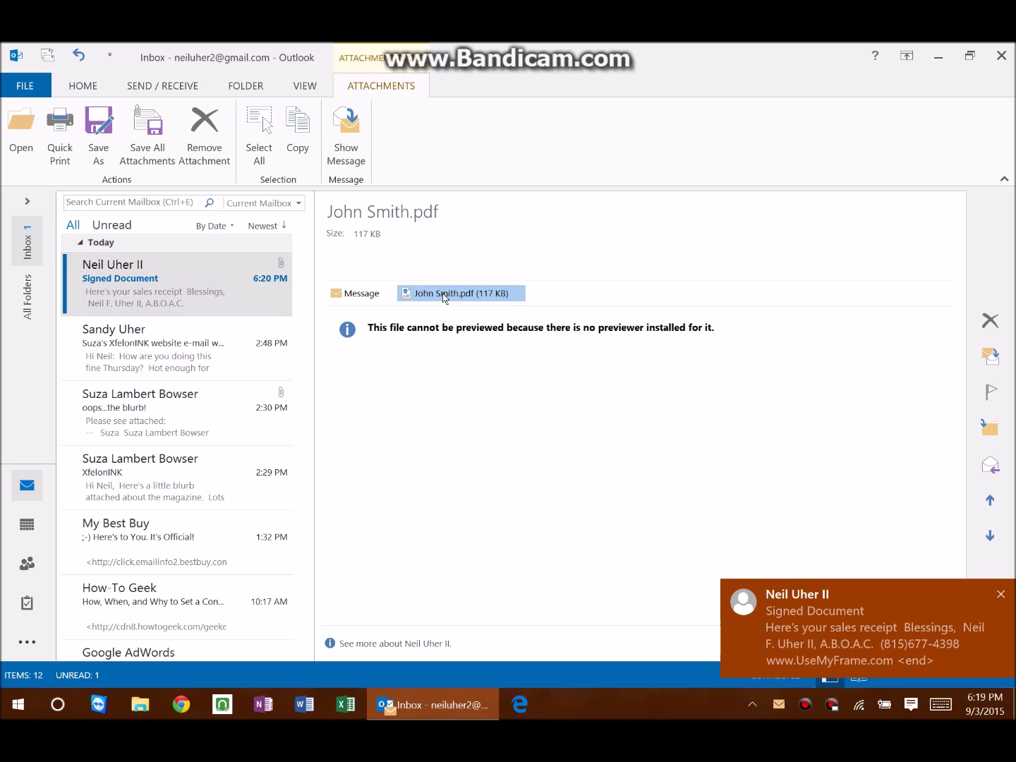
pyautogui.rightClick(444, 297)
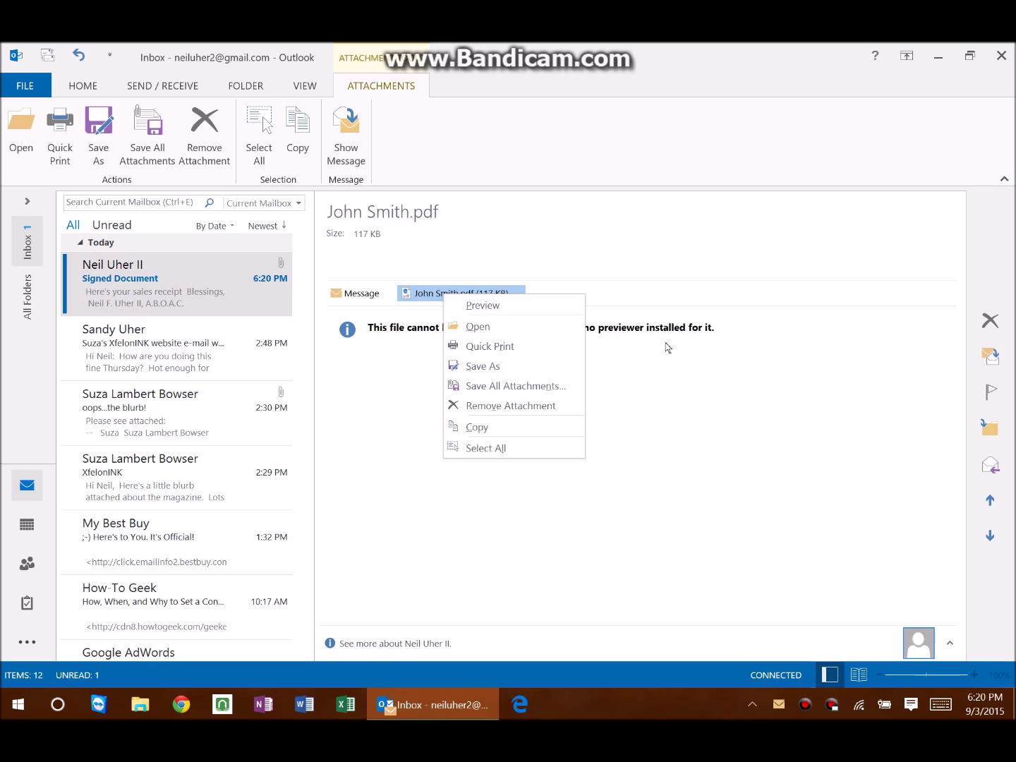
pyautogui.click(492, 328)
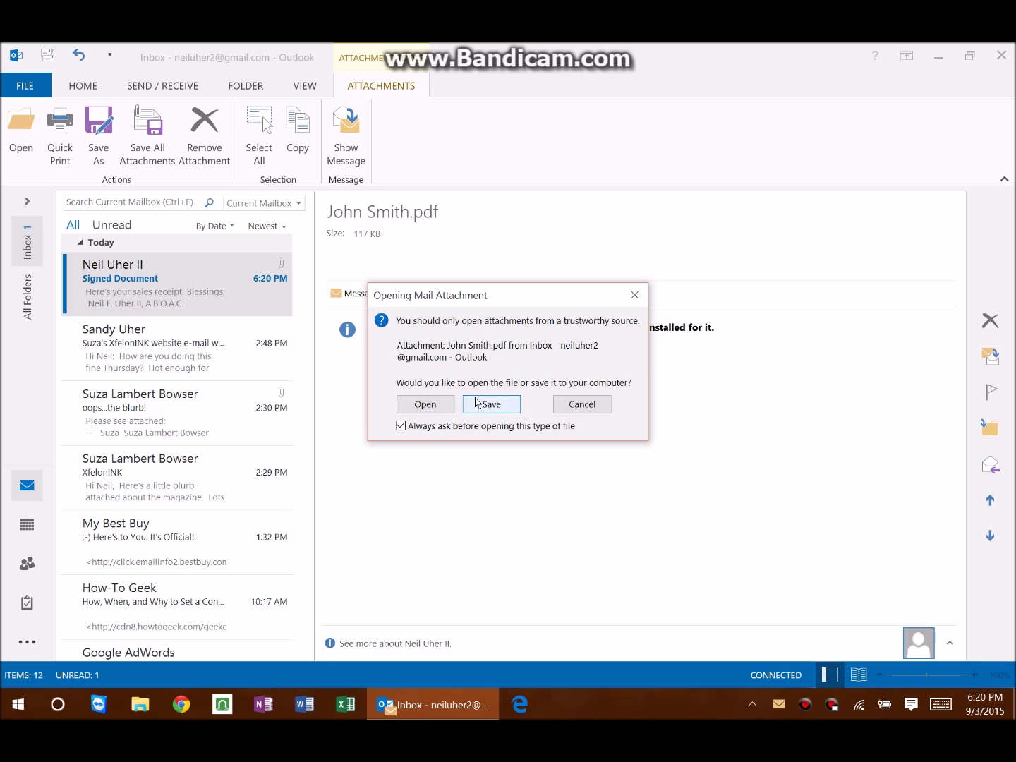
pyautogui.click(423, 405)
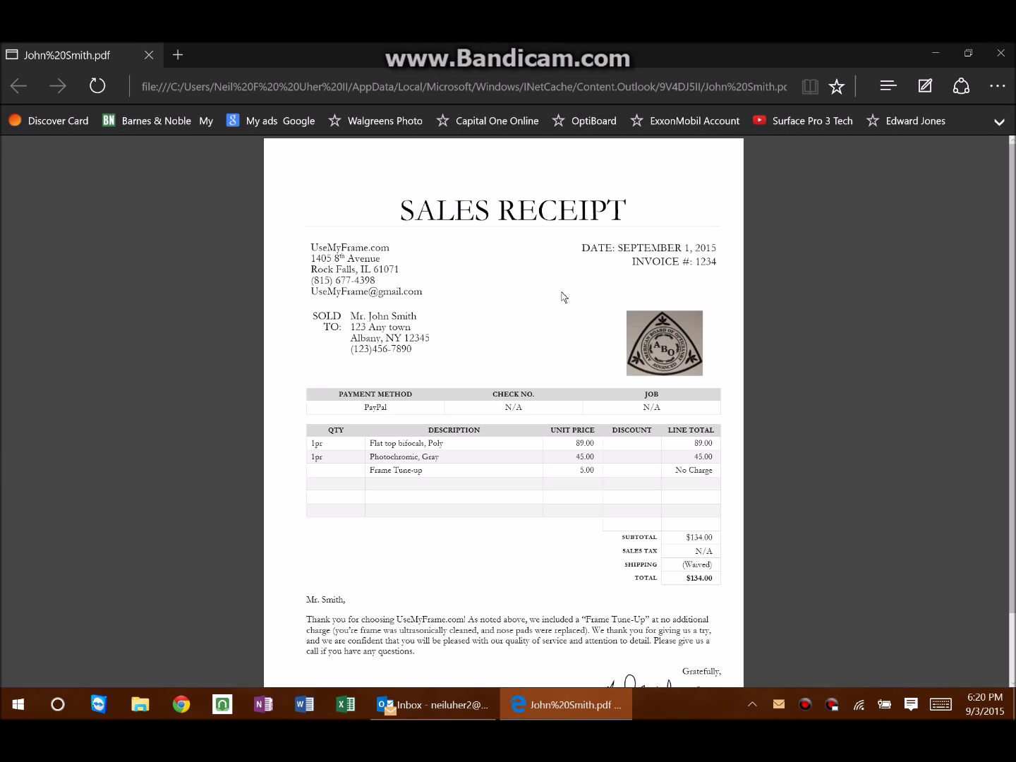
# Examine the handwritten signature below "Gratefully," on the received receipt up close, view the whole page, and close the PDF
pyautogui.scroll(-1, 611, 375)
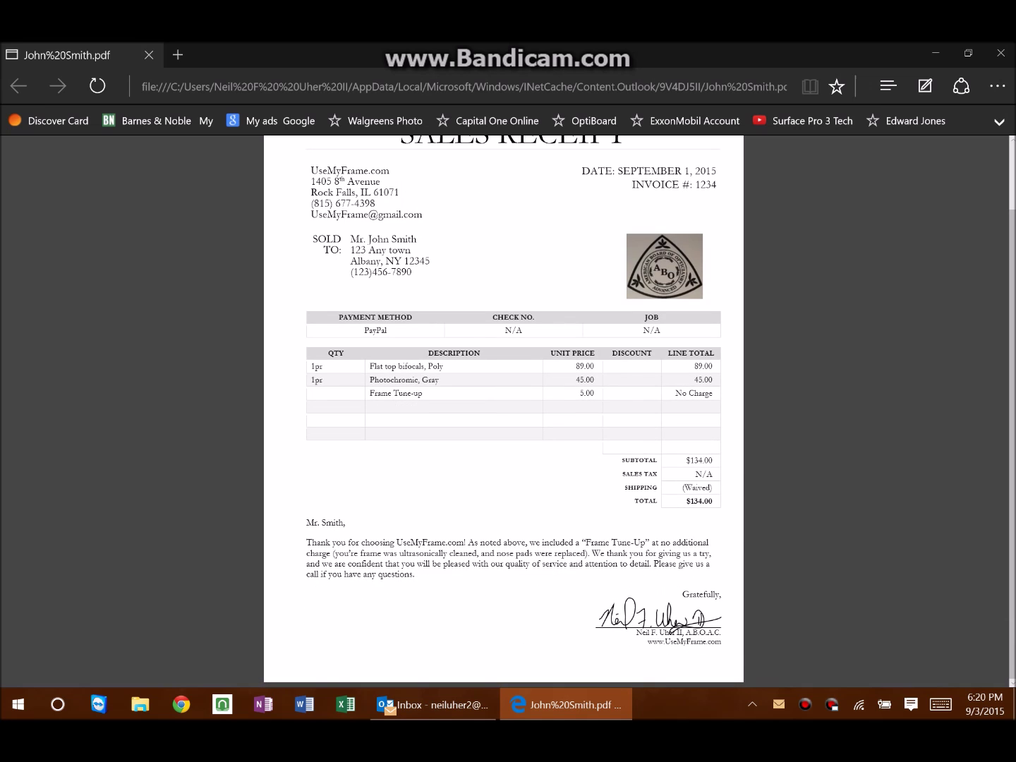
pyautogui.scroll(5, 682, 596)
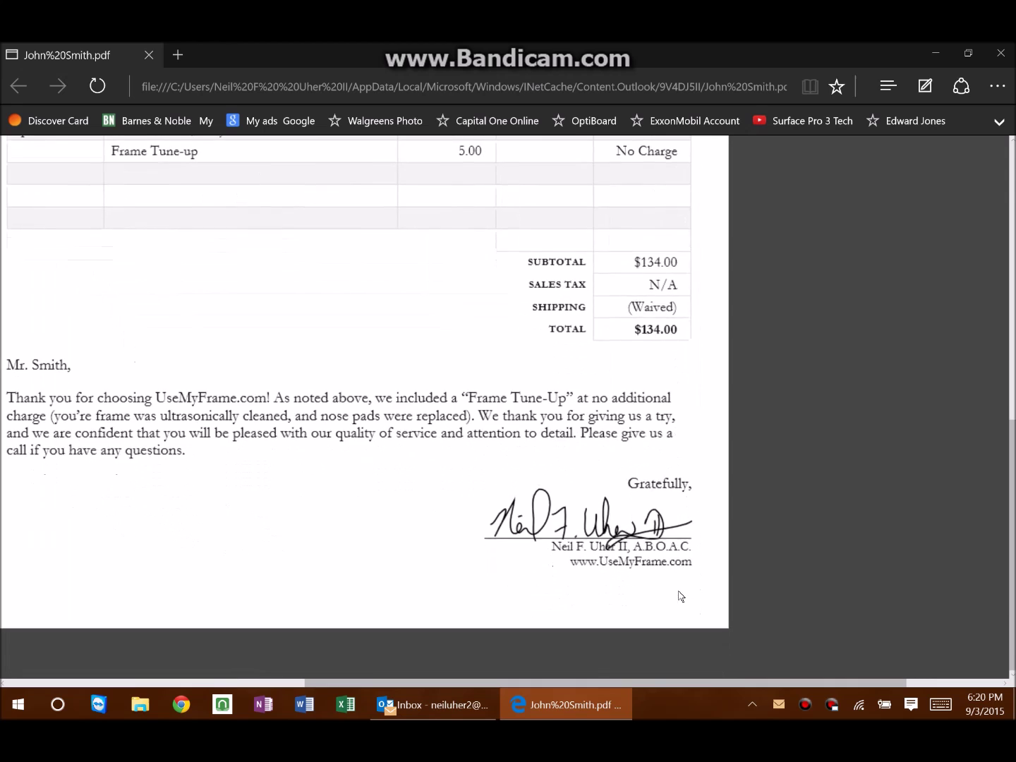
pyautogui.scroll(1, 683, 596)
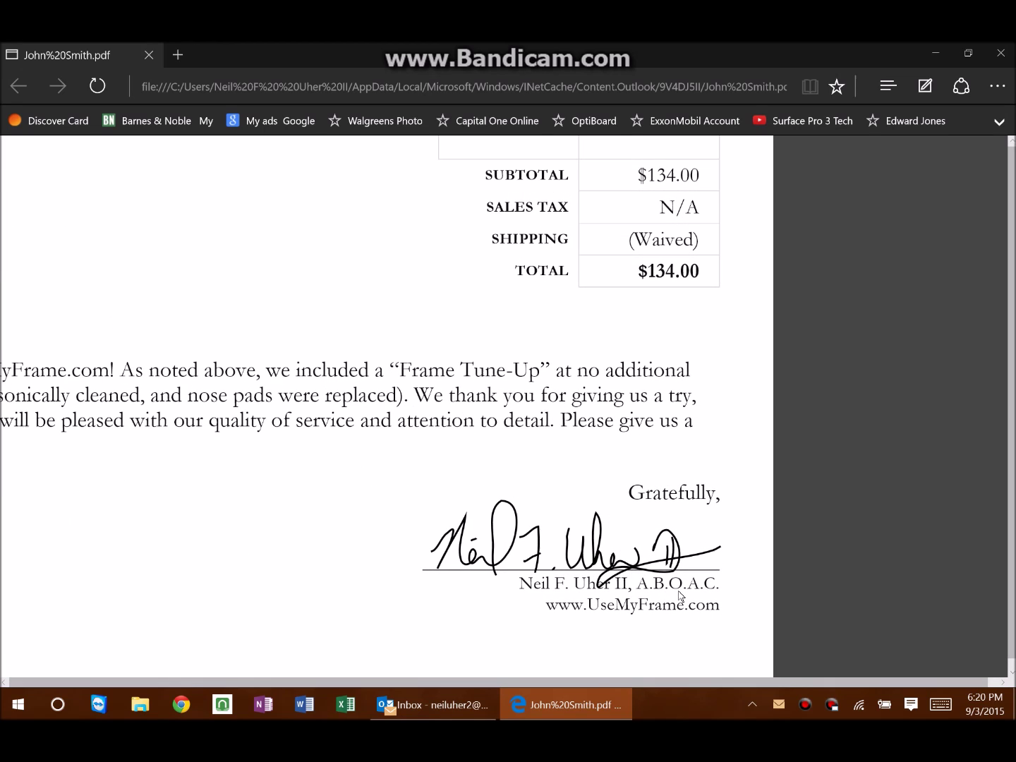
pyautogui.scroll(-5, 678, 596)
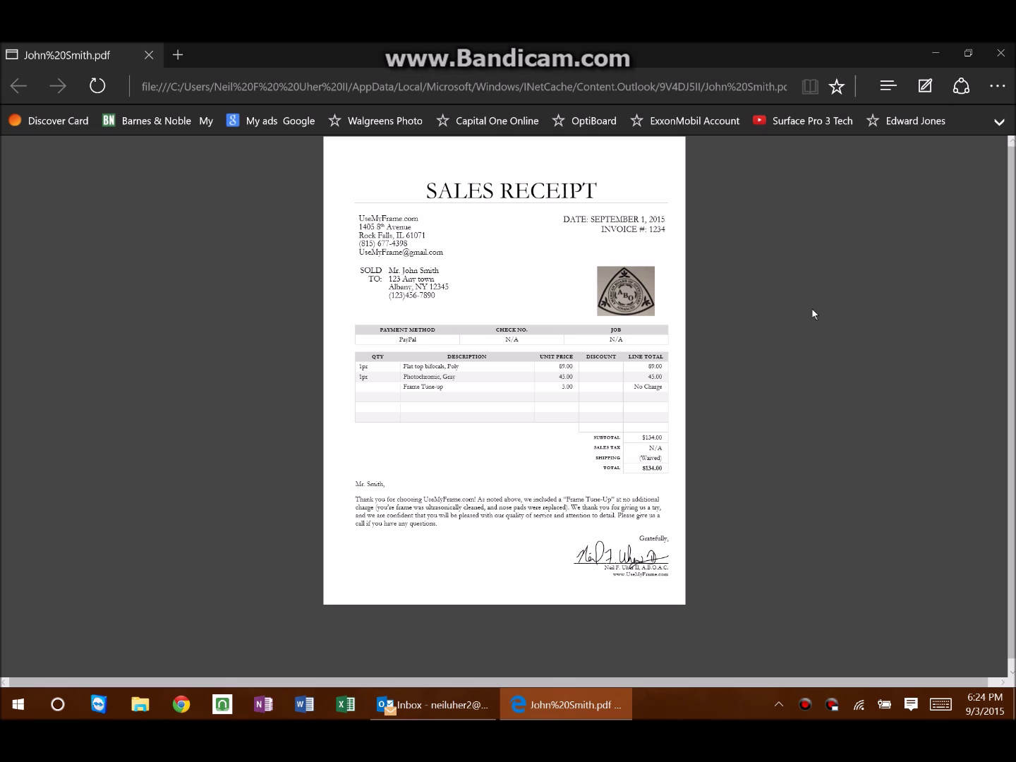
pyautogui.click(988, 60)
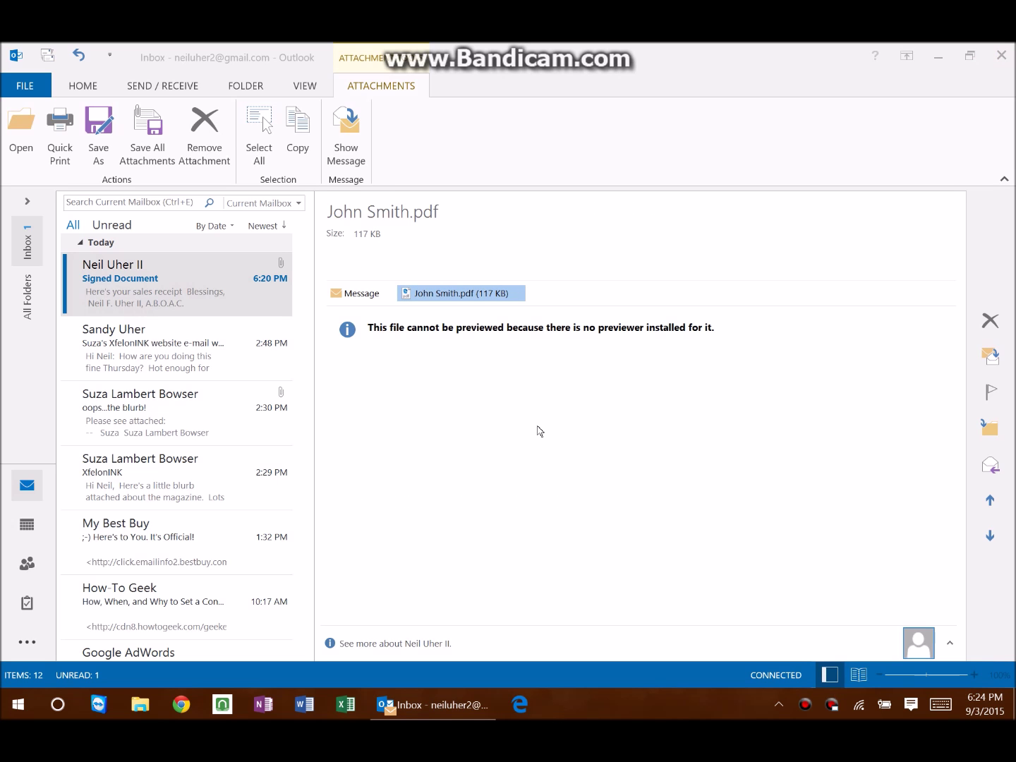